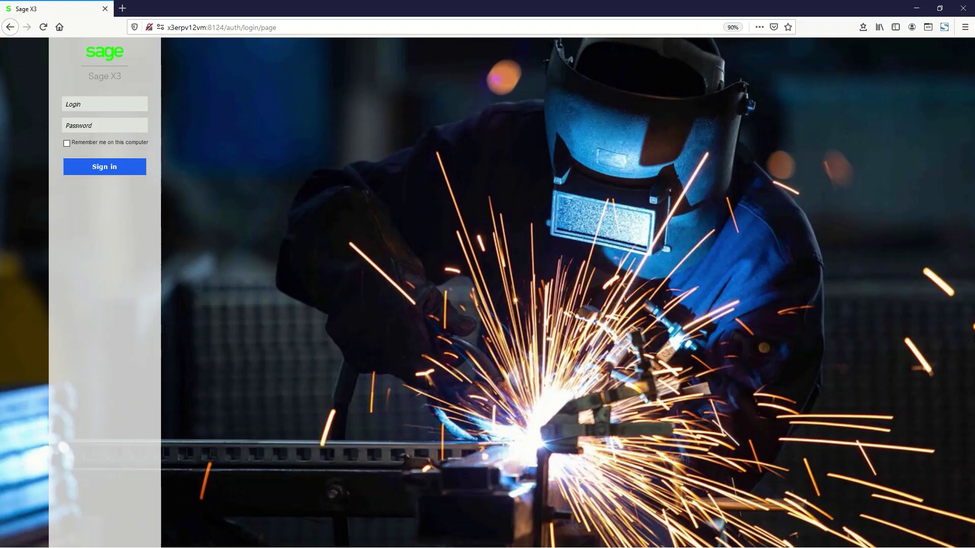
# - Sign in with the third saved login for this website, filling in its username and password
pyautogui.click(83, 99)
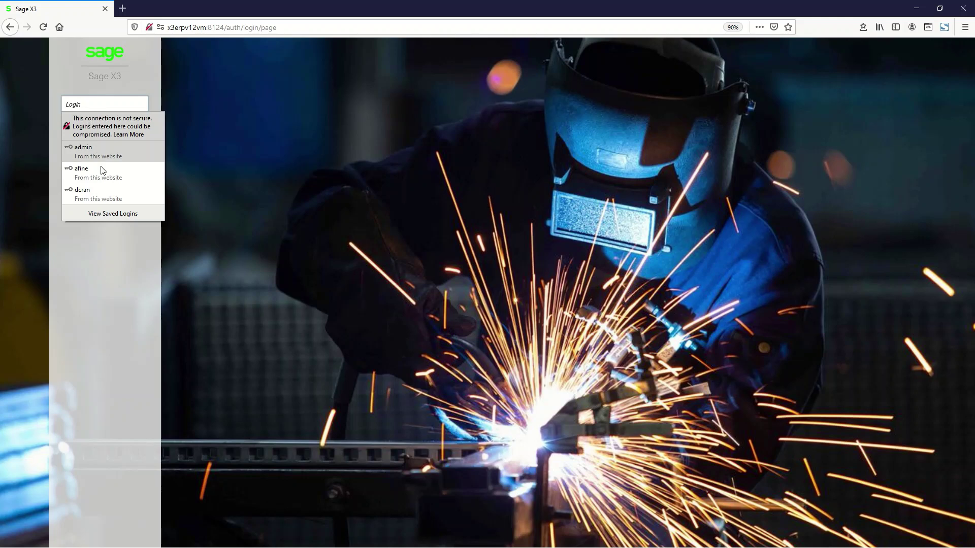
pyautogui.click(107, 191)
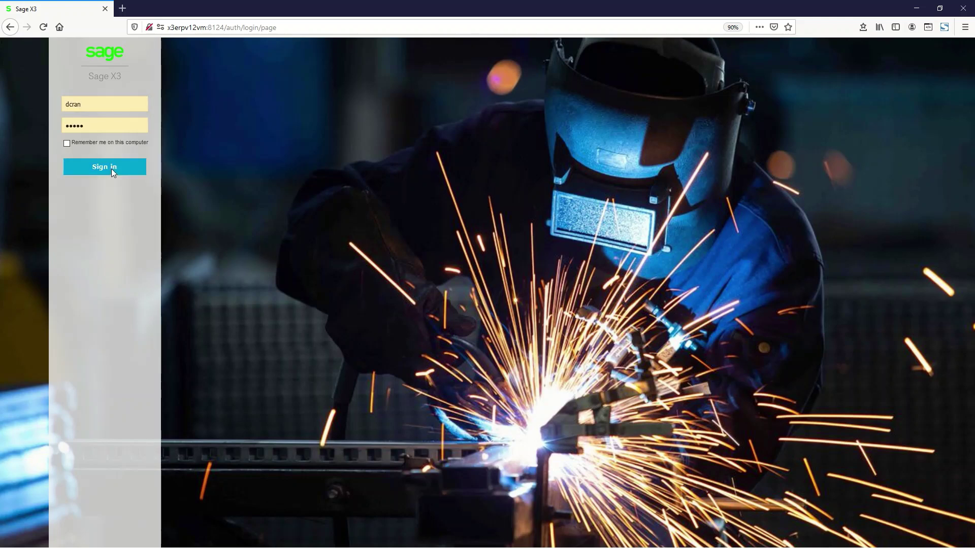
pyautogui.click(111, 168)
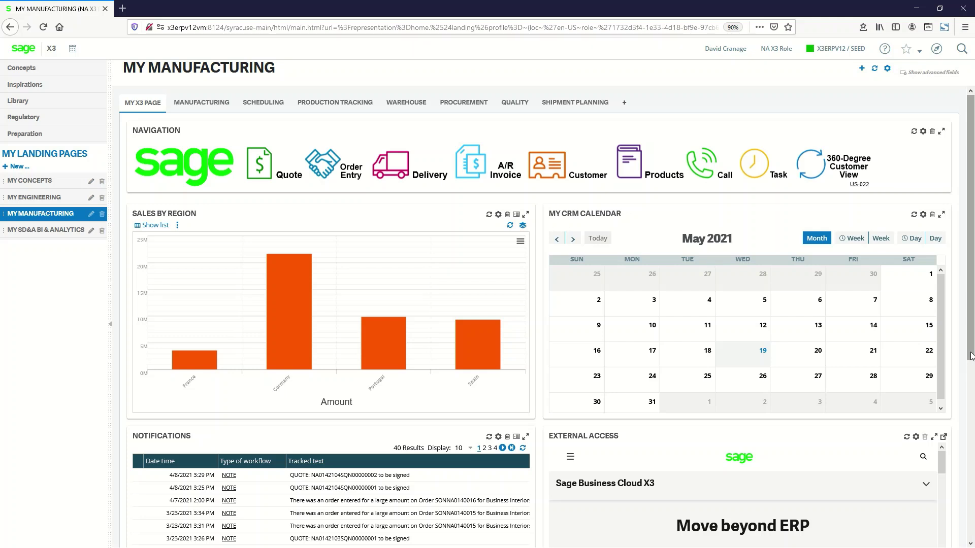
# - View the My Concepts landing page and reveal every stage of the multi-company diagram, from single company to insight across the enterprise
pyautogui.click(35, 181)
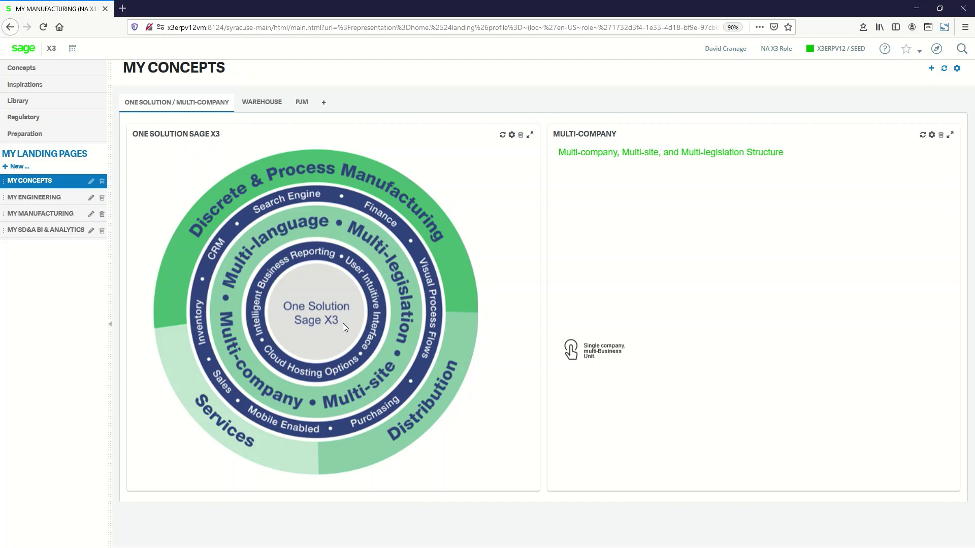
pyautogui.click(571, 351)
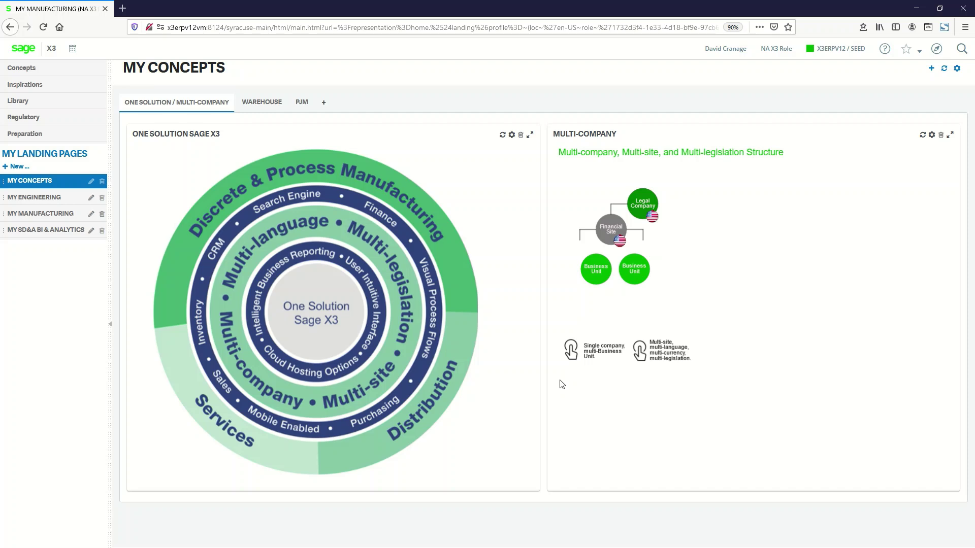
pyautogui.click(640, 351)
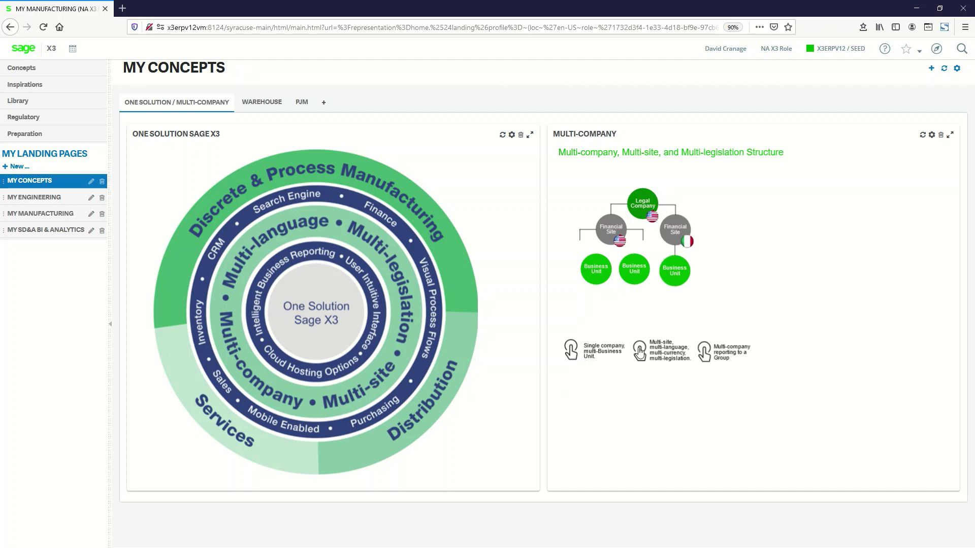
pyautogui.click(705, 355)
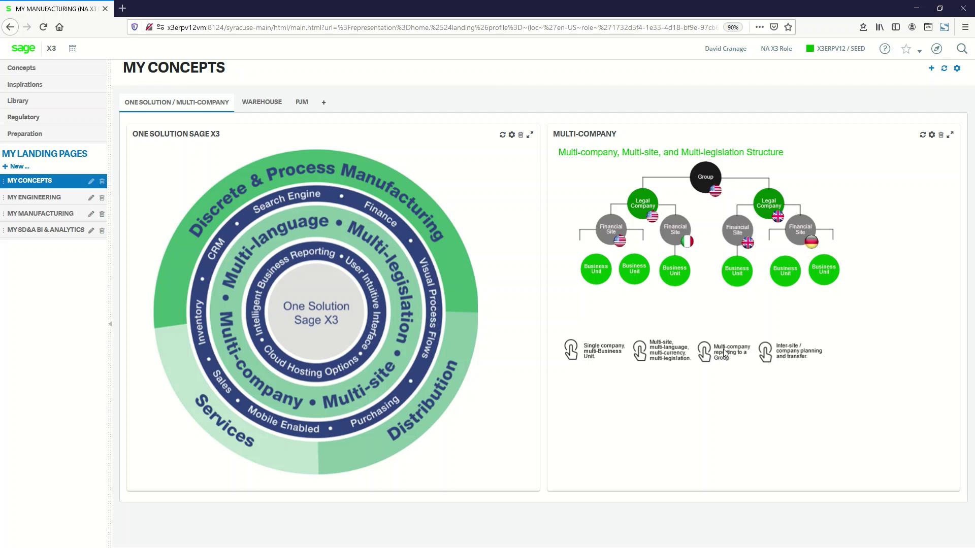
pyautogui.click(765, 353)
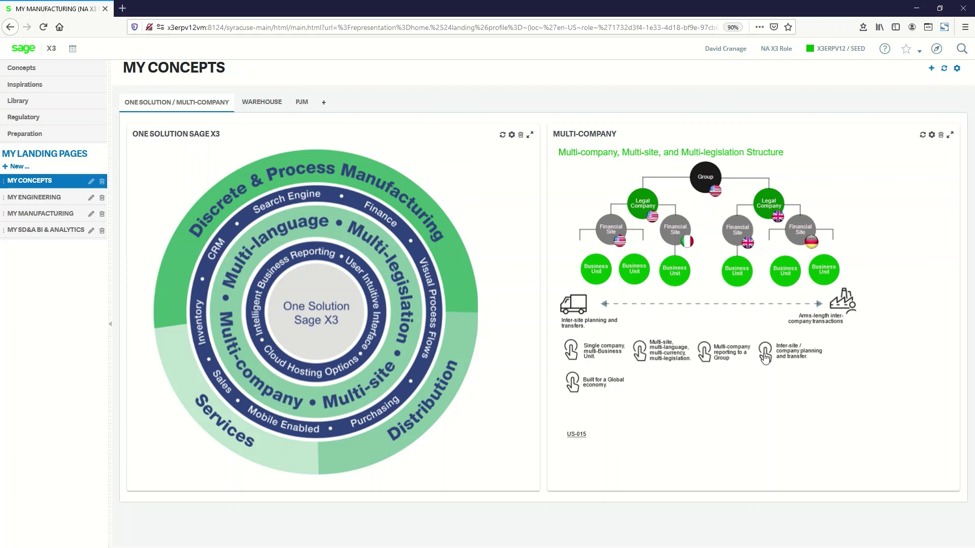
pyautogui.click(572, 384)
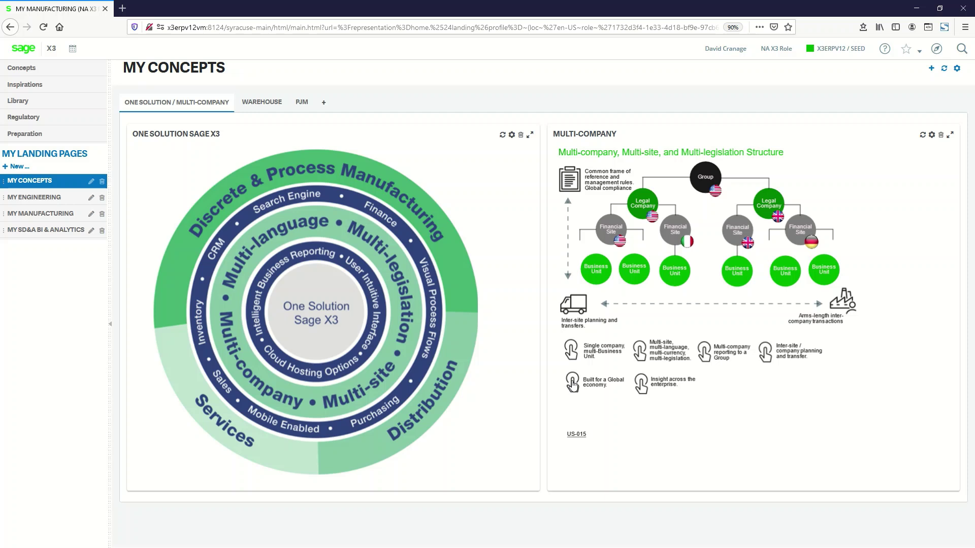
pyautogui.click(642, 385)
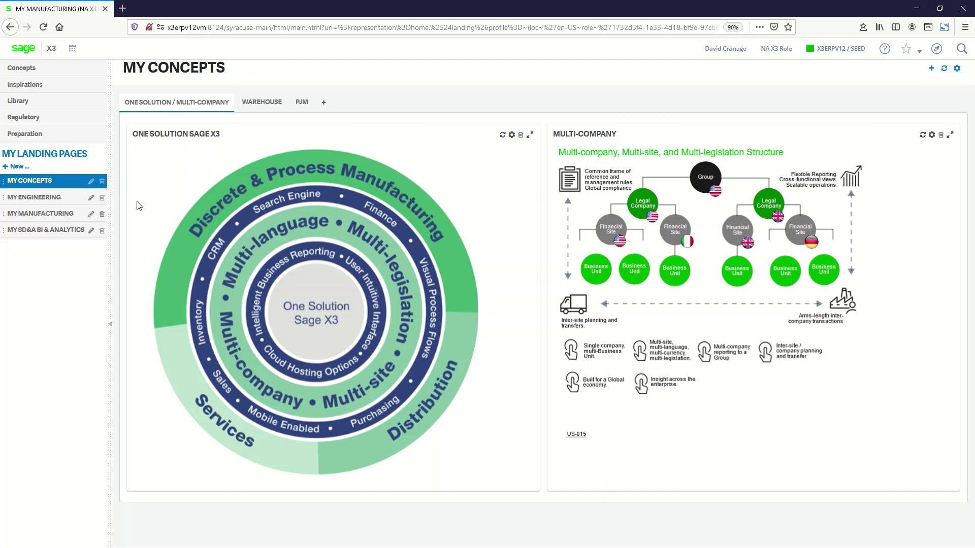
# - Return to the My Manufacturing landing page and view the signed-in account's personal settings
pyautogui.click(60, 215)
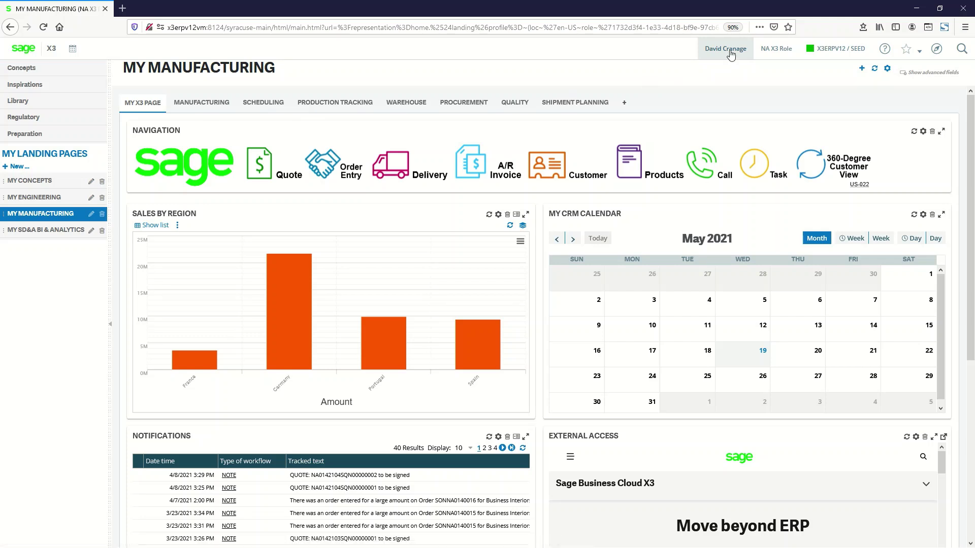
pyautogui.click(721, 49)
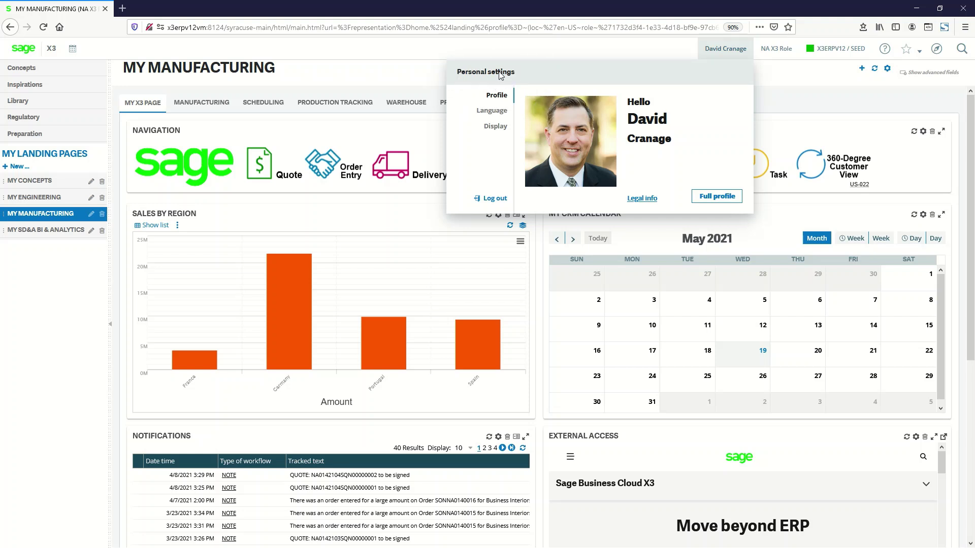
pyautogui.click(427, 74)
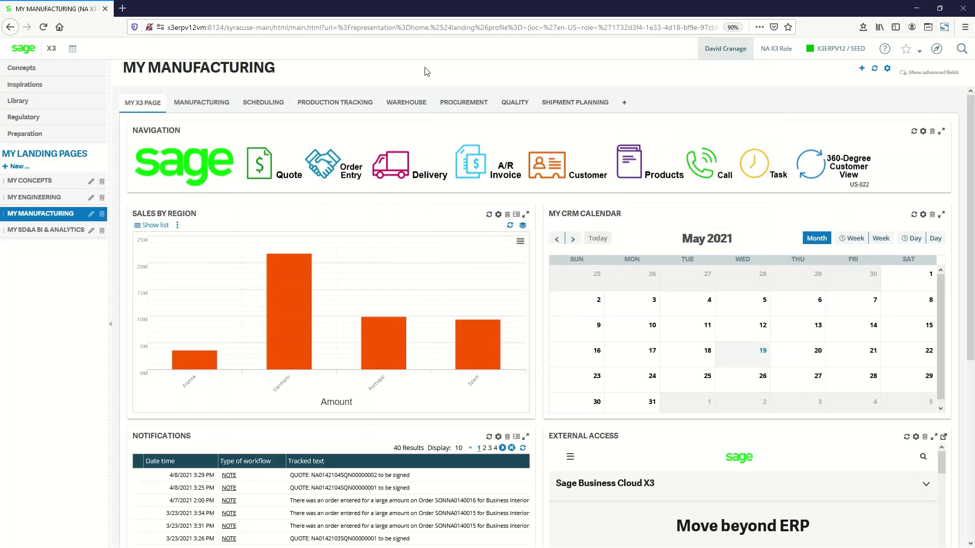
# - View the role details for the NA X3 Role and check the X3ERPV12 / SEED endpoint selector
pyautogui.click(781, 53)
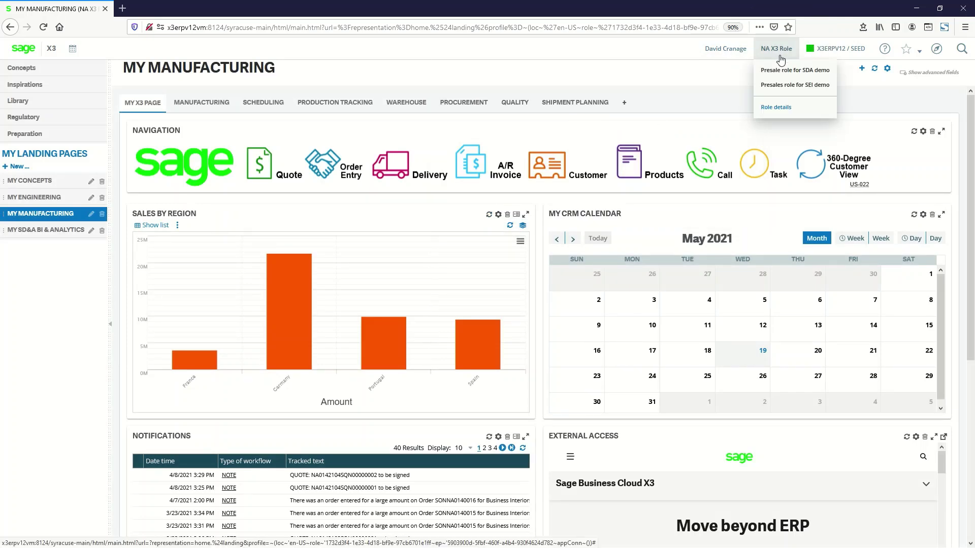
pyautogui.click(778, 108)
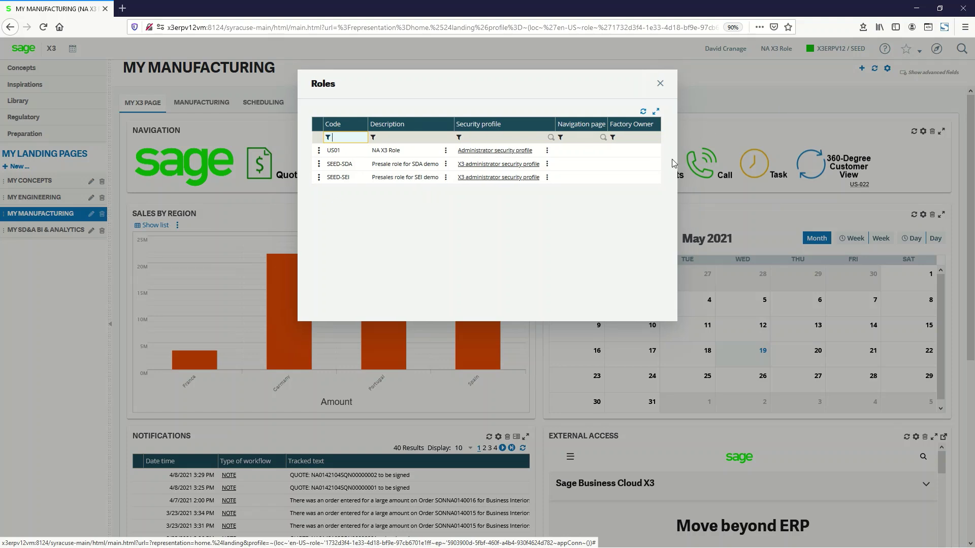
pyautogui.click(660, 84)
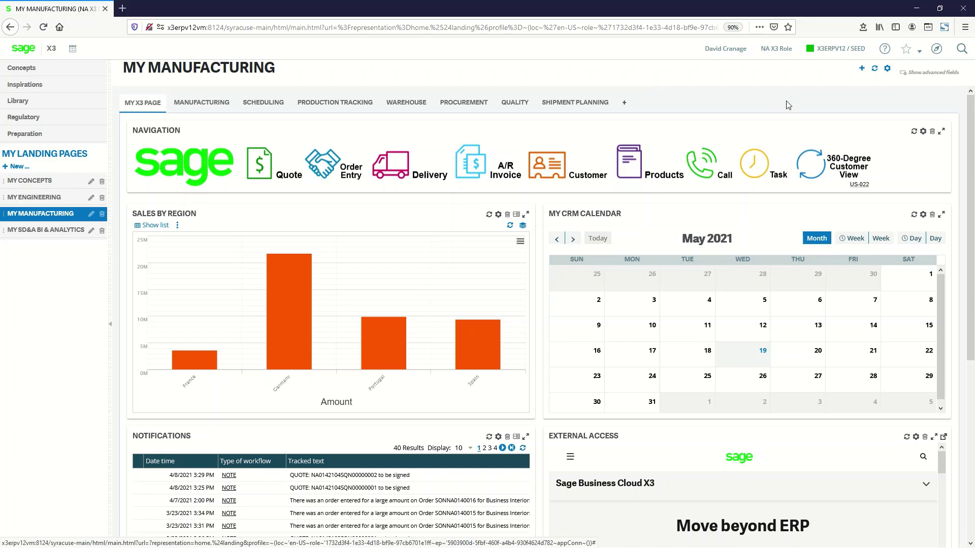
pyautogui.click(837, 50)
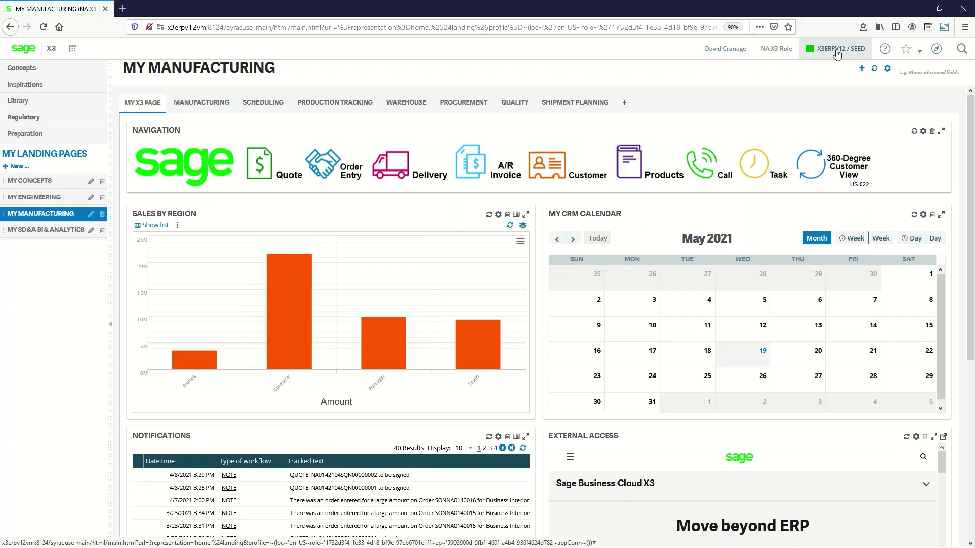
# - View the Sage X3 online help center, closing it again to return to My Manufacturing
pyautogui.click(885, 53)
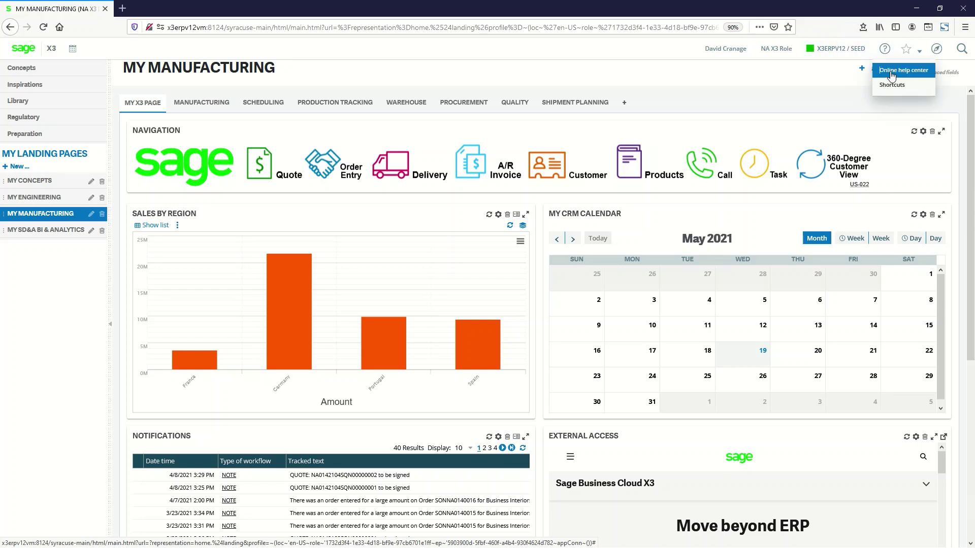
pyautogui.click(890, 71)
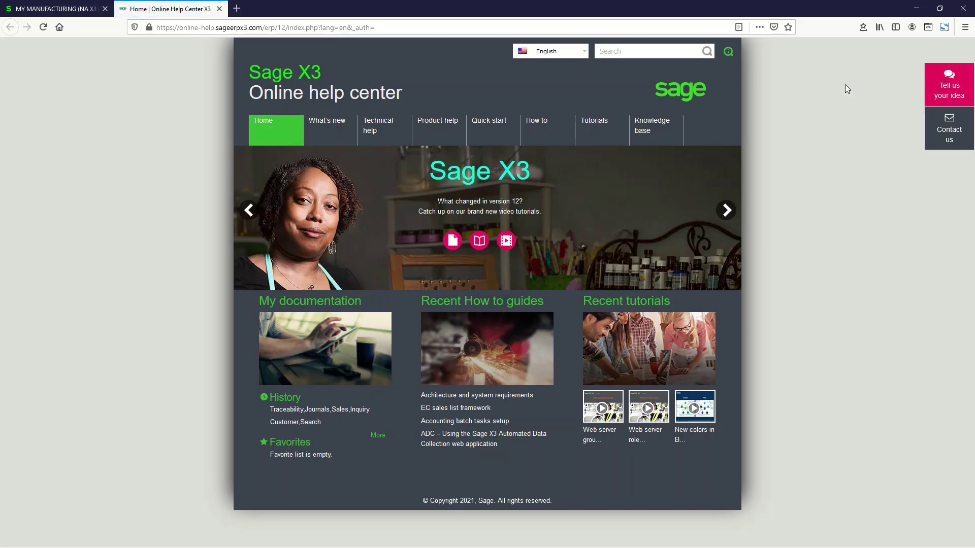
pyautogui.hotkey('ctrl', 'w')
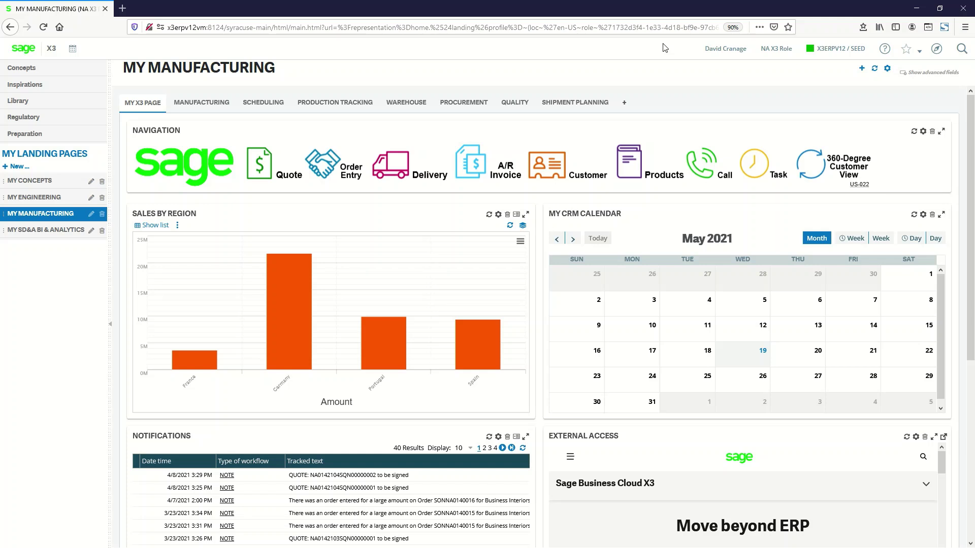
# - Search the navigation menu for "quote", closing the menu after viewing the matches
pyautogui.click(937, 48)
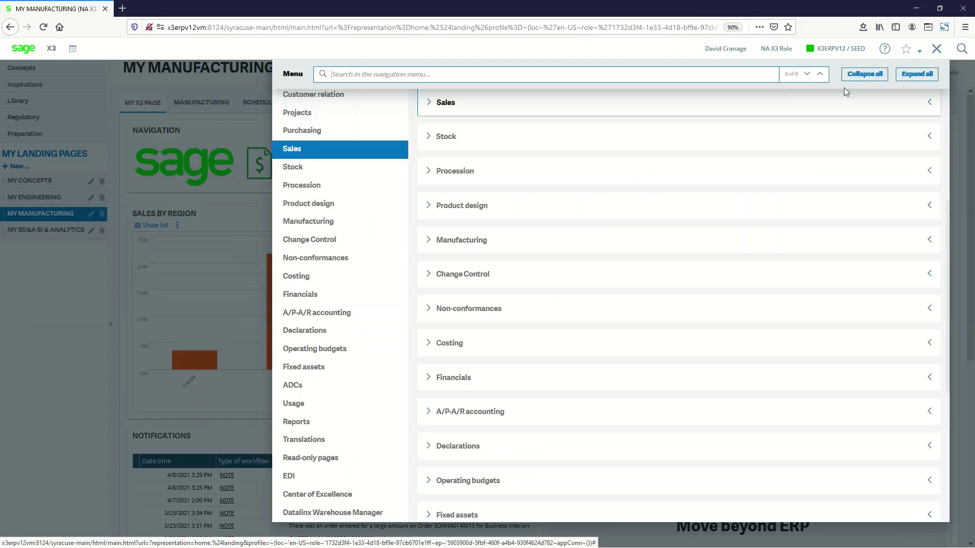
pyautogui.click(457, 76)
pyautogui.write('quote')
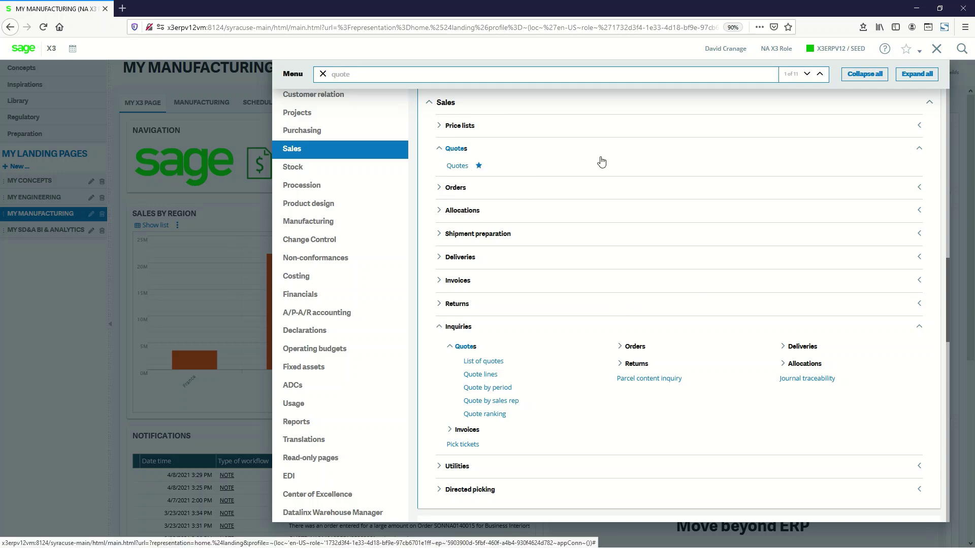
pyautogui.click(938, 50)
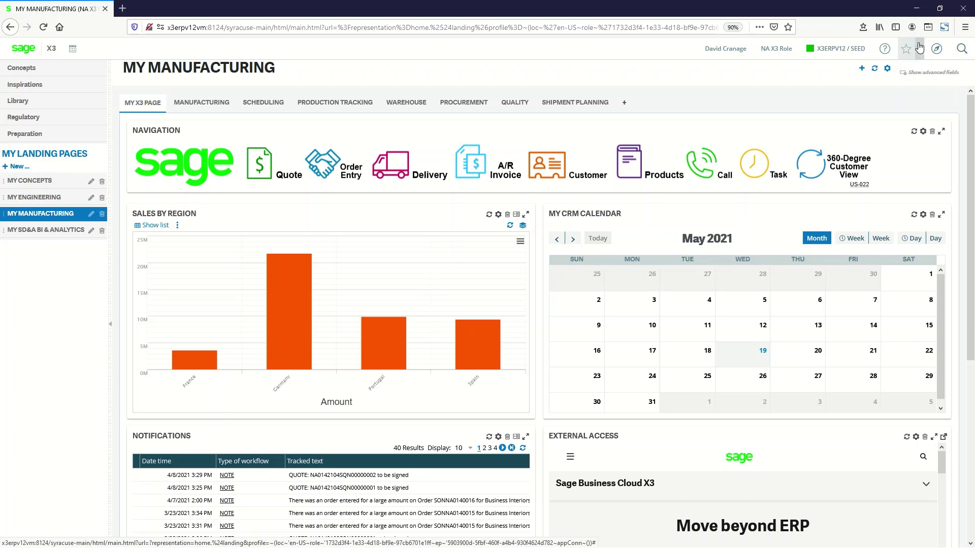
# - Show the Favorites toolbar and review the list of bookmarked functions
pyautogui.click(921, 53)
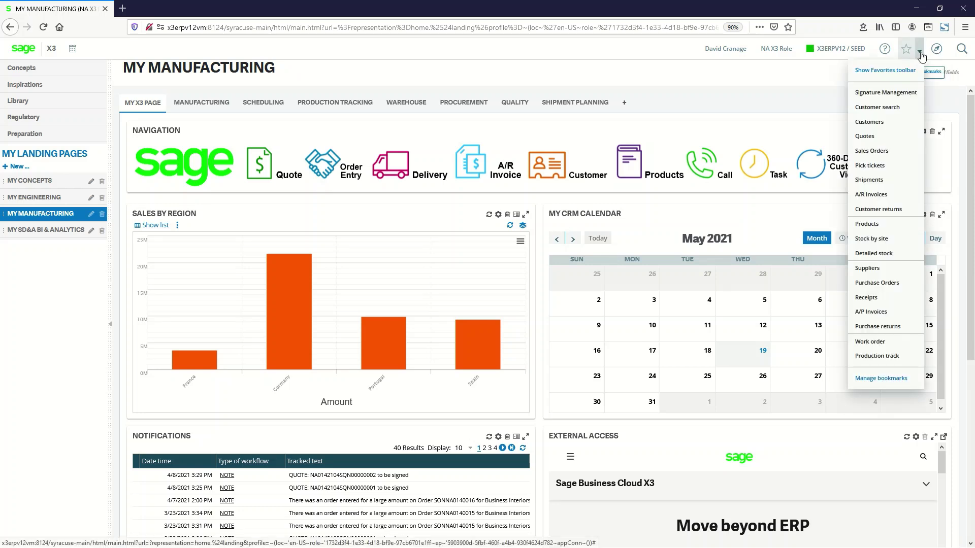
pyautogui.click(888, 71)
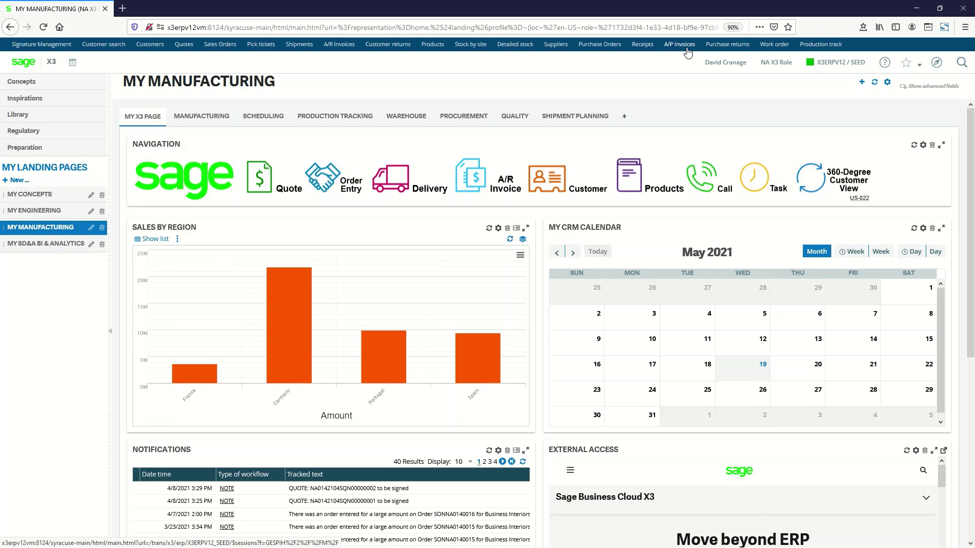
pyautogui.click(919, 65)
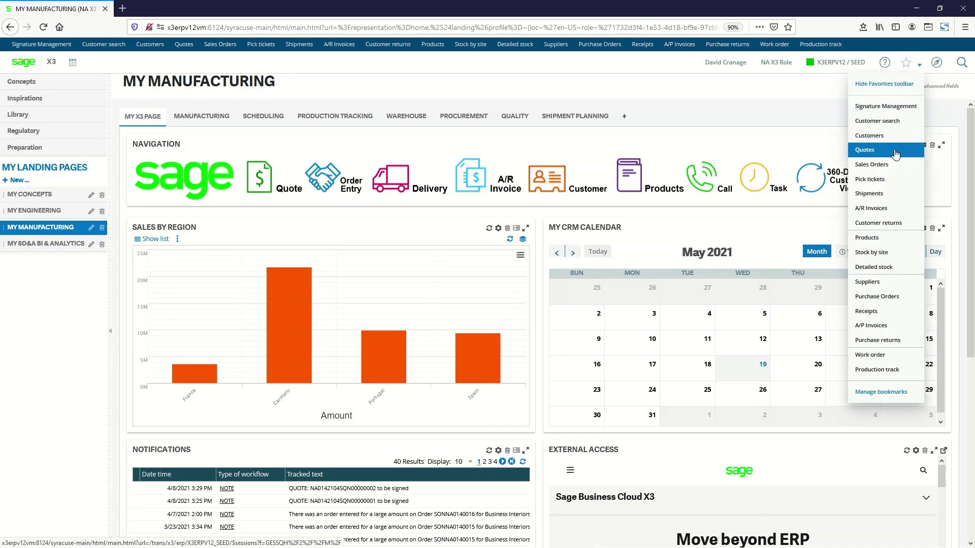
pyautogui.click(937, 115)
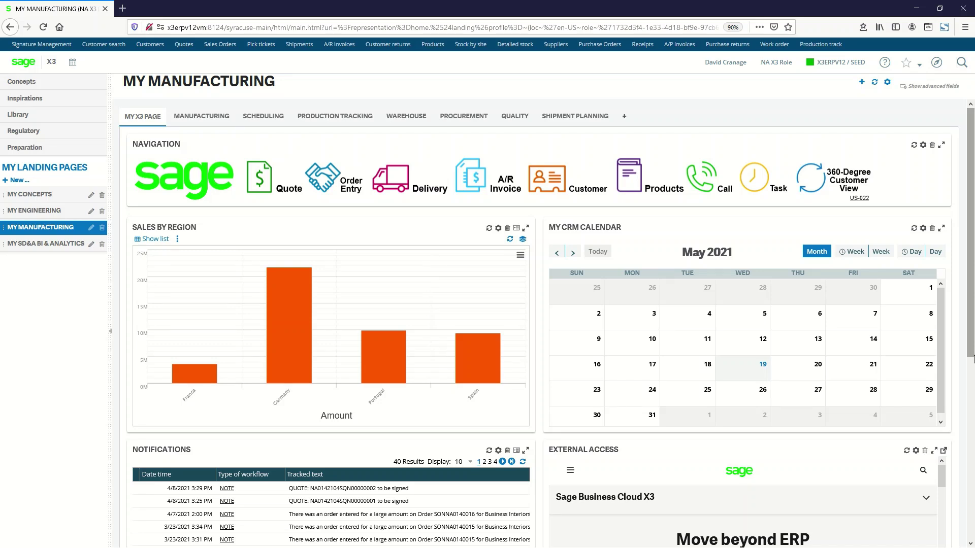
# - Search the whole system for "bike" and review the data results and their type filters
pyautogui.click(960, 67)
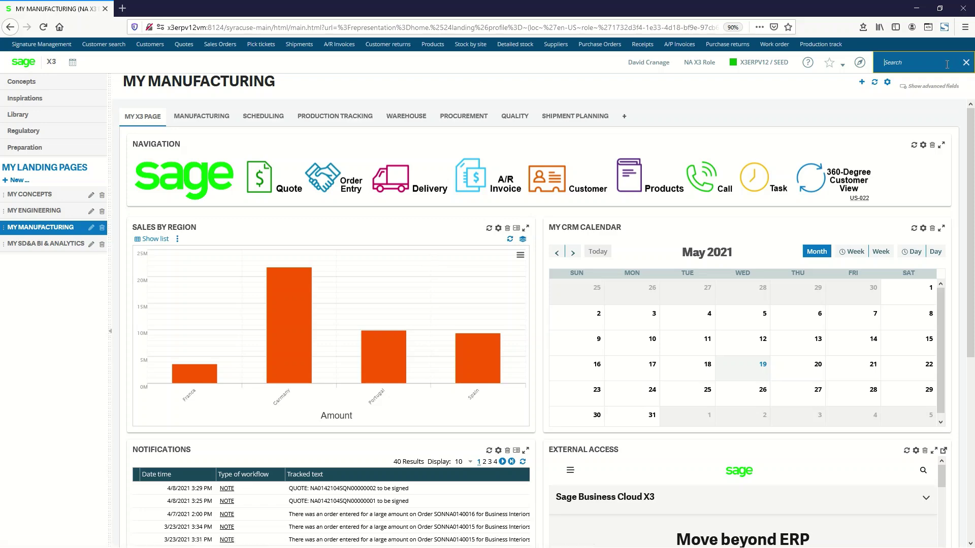
pyautogui.write('bike')
pyautogui.press('Return')
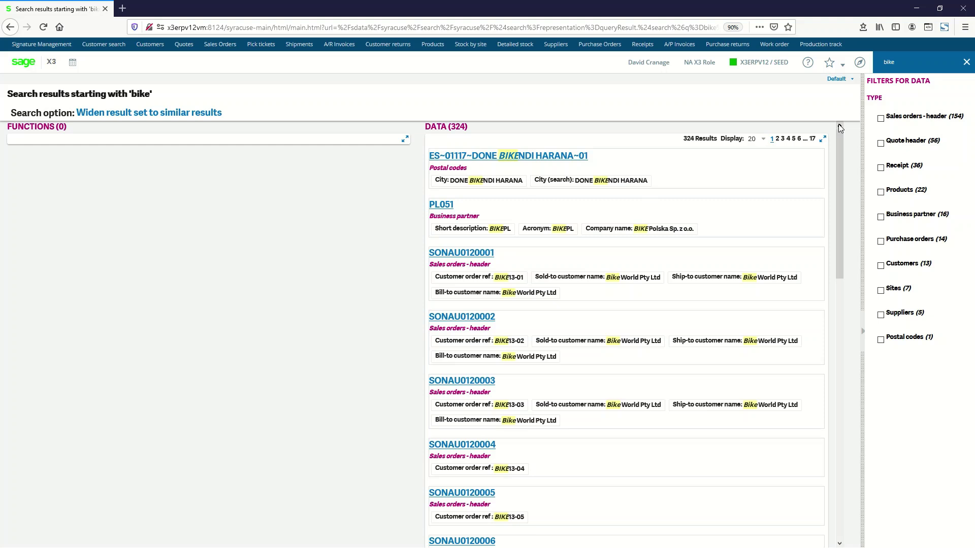
pyautogui.click(454, 128)
pyautogui.press('ctrl')
pyautogui.press('ctrl')
pyautogui.press('ctrl')
pyautogui.press('ctrl')
# - Filter the search results to the Sales orders - header type and open the first sales order
pyautogui.click(881, 118)
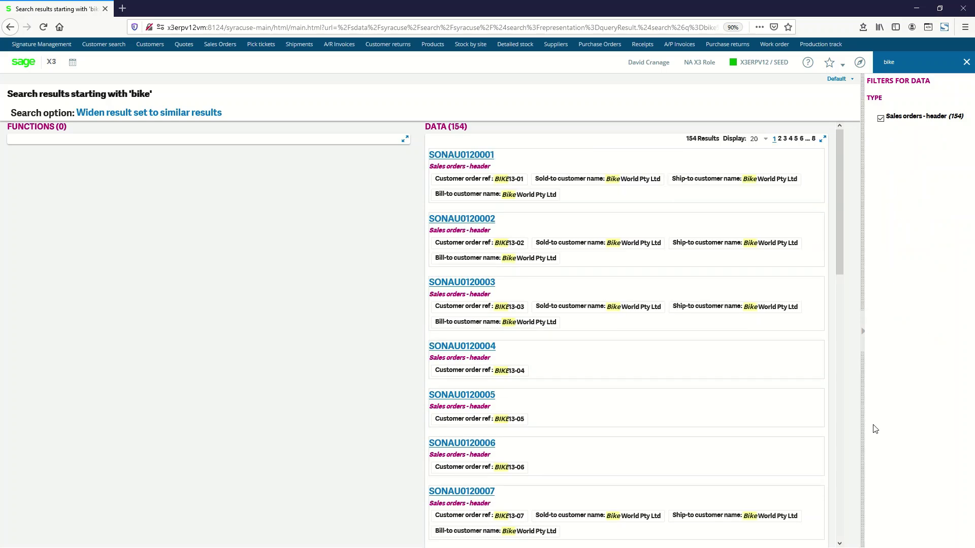
pyautogui.press('ctrl')
pyautogui.press('ctrl')
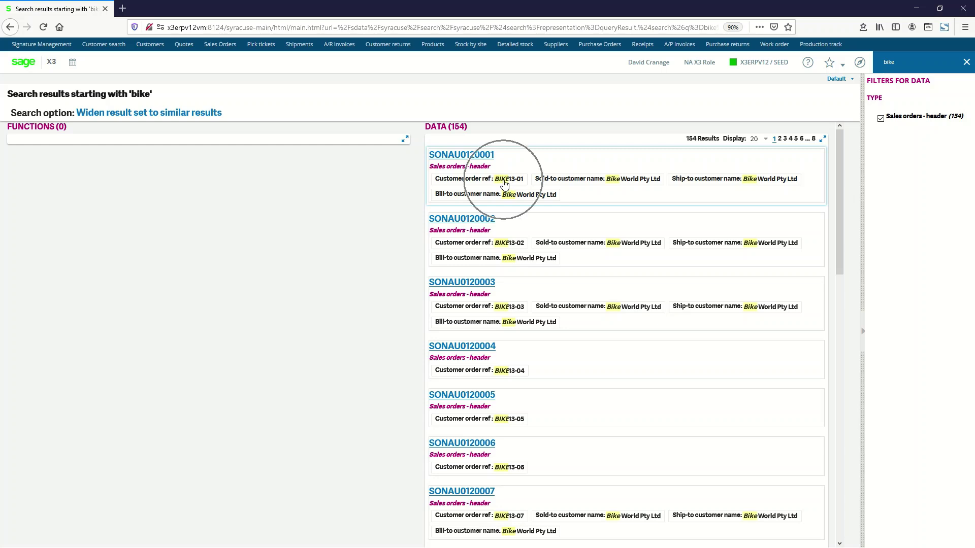
pyautogui.press('ctrl')
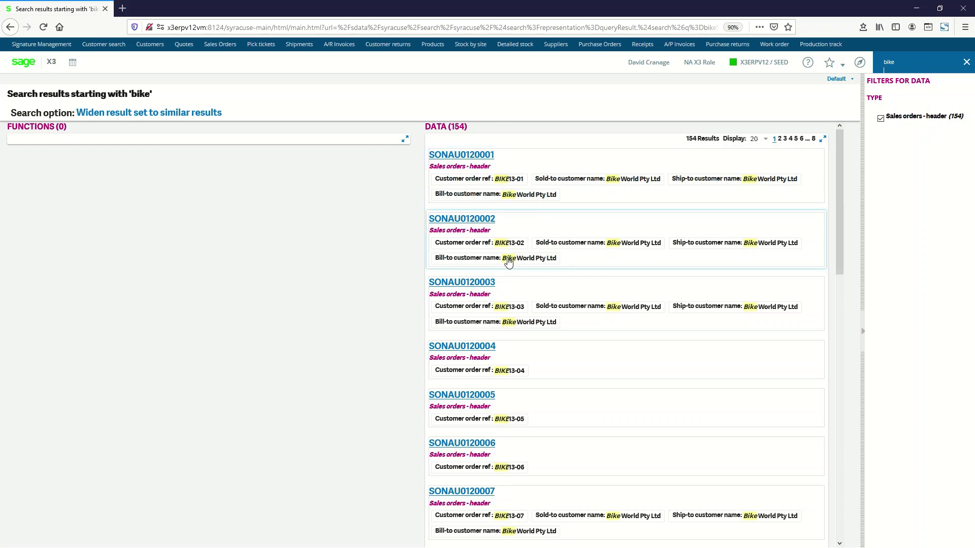
pyautogui.press('ctrl')
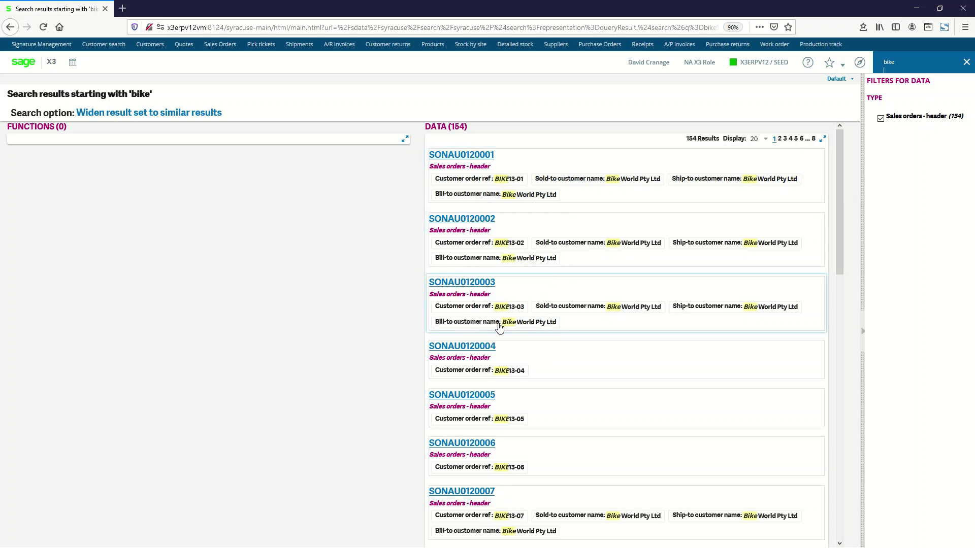
pyautogui.press('ctrl')
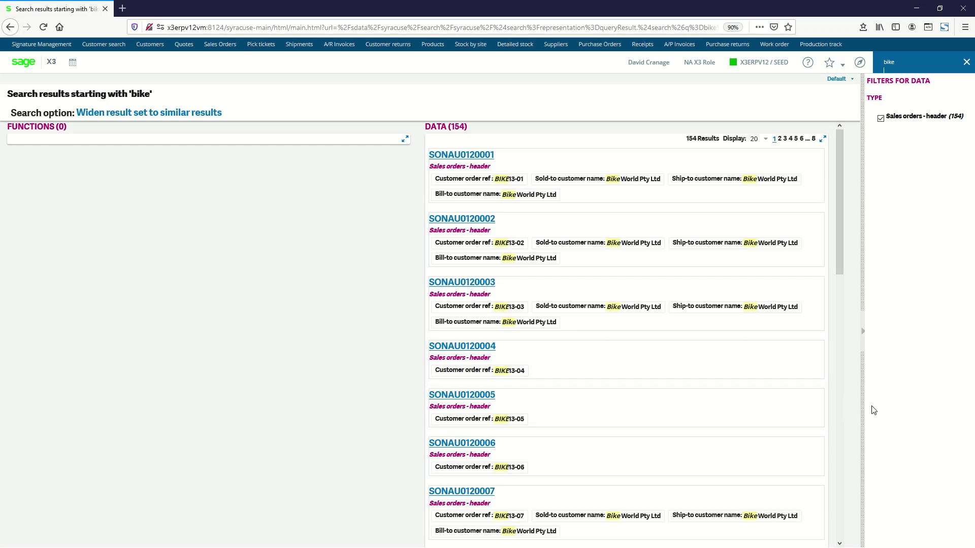
pyautogui.click(460, 157)
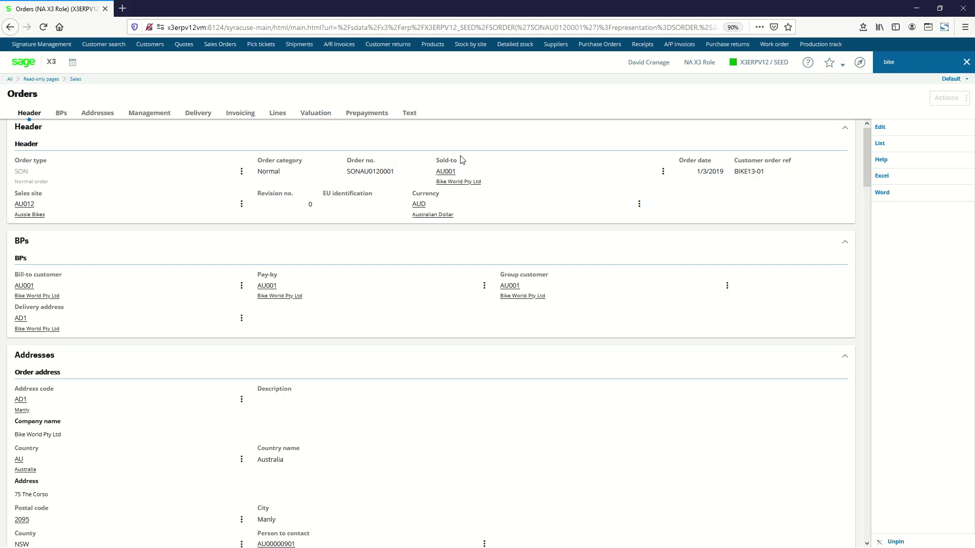
# - Close the global search and return to the My Manufacturing landing page to review the landing page list and the My X3 Page gadgets
pyautogui.click(967, 62)
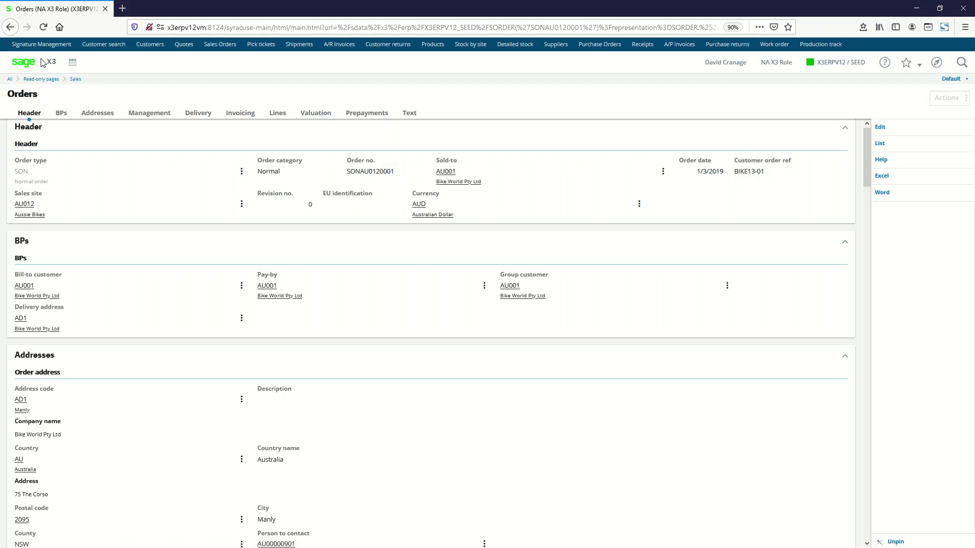
pyautogui.click(20, 63)
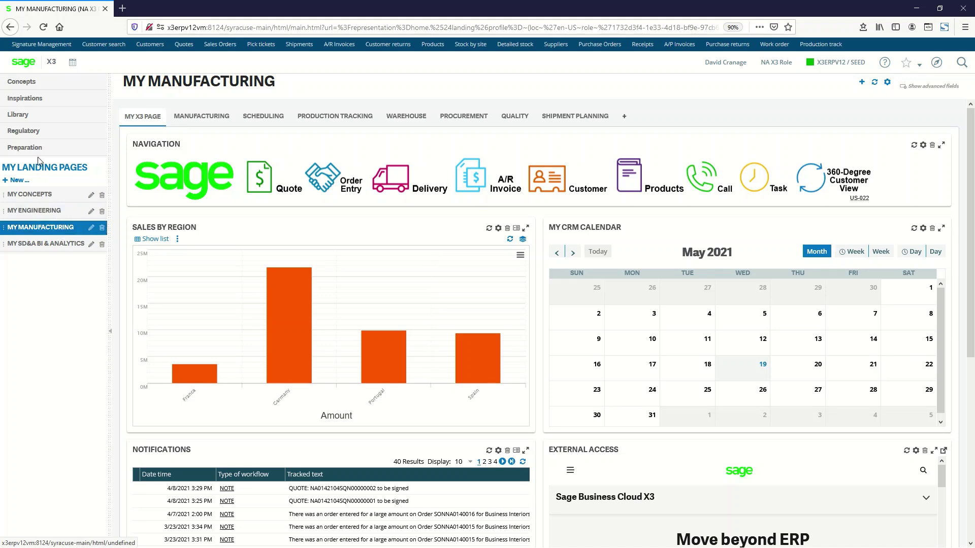
pyautogui.click(28, 101)
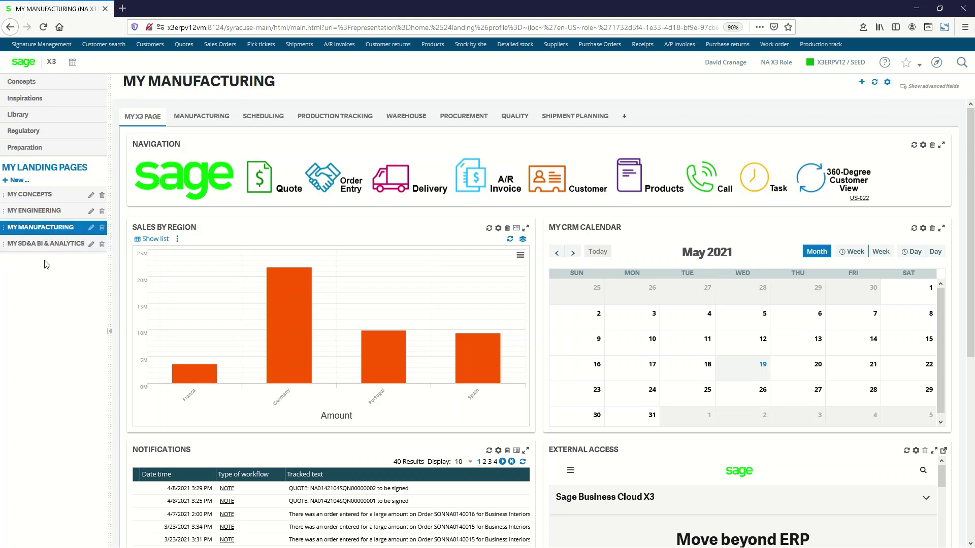
pyautogui.click(44, 225)
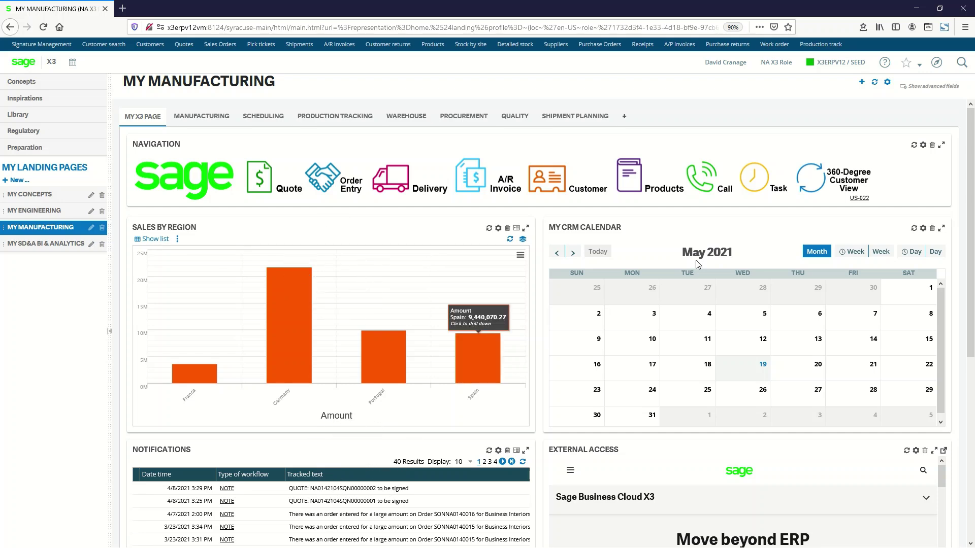
pyautogui.press('ctrl')
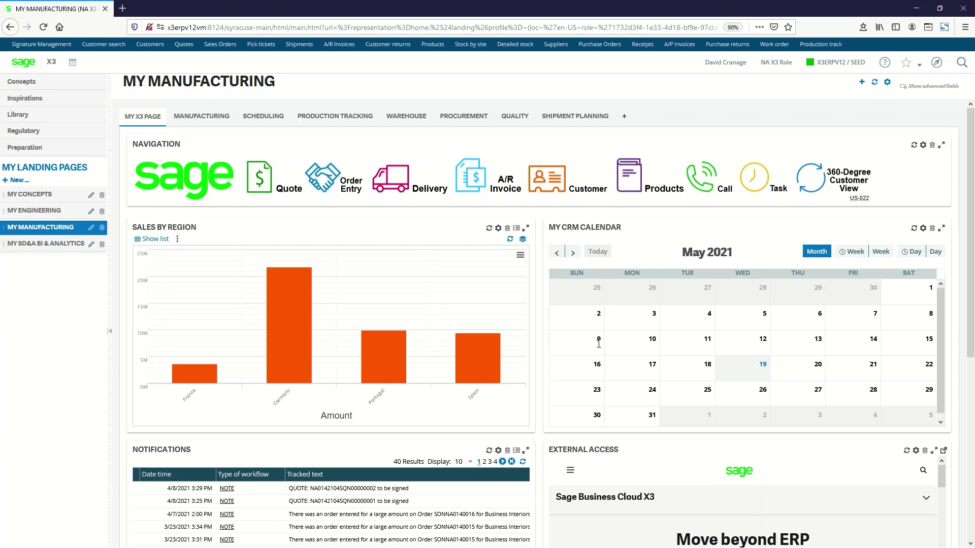
pyautogui.press('ctrl')
# - Show the landing page's Manufacturing tab and review its toolbar, process map and work order lists
pyautogui.click(201, 116)
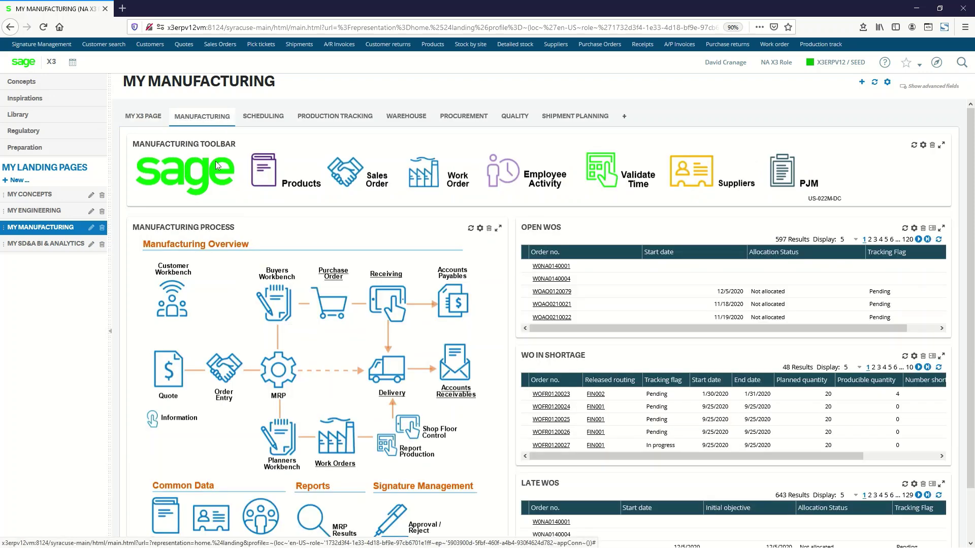
pyautogui.press('ctrl')
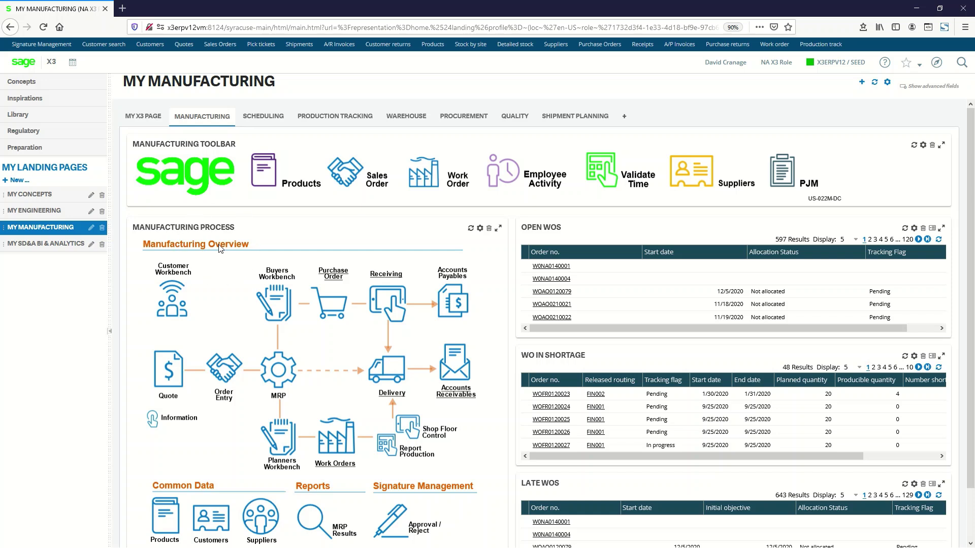
pyautogui.press('ctrl')
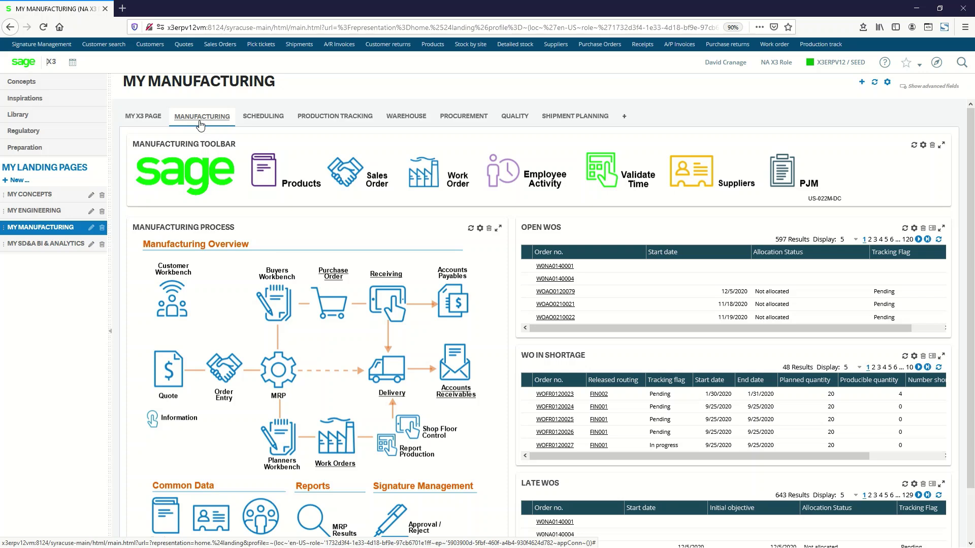
pyautogui.click(44, 229)
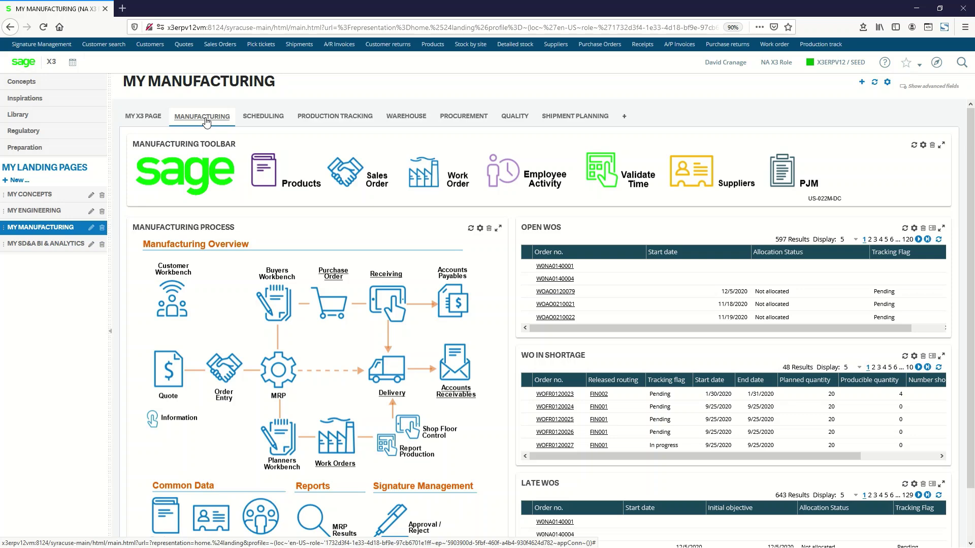
# - Add a new tab to the My Manufacturing page with the CRM process gadget from North American Process Map Library, Business Processes
pyautogui.click(624, 116)
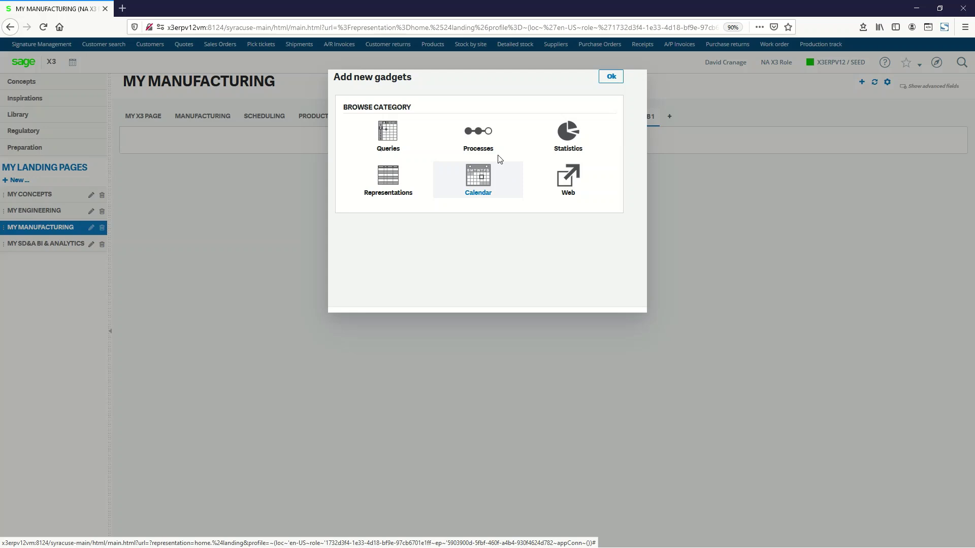
pyautogui.click(473, 134)
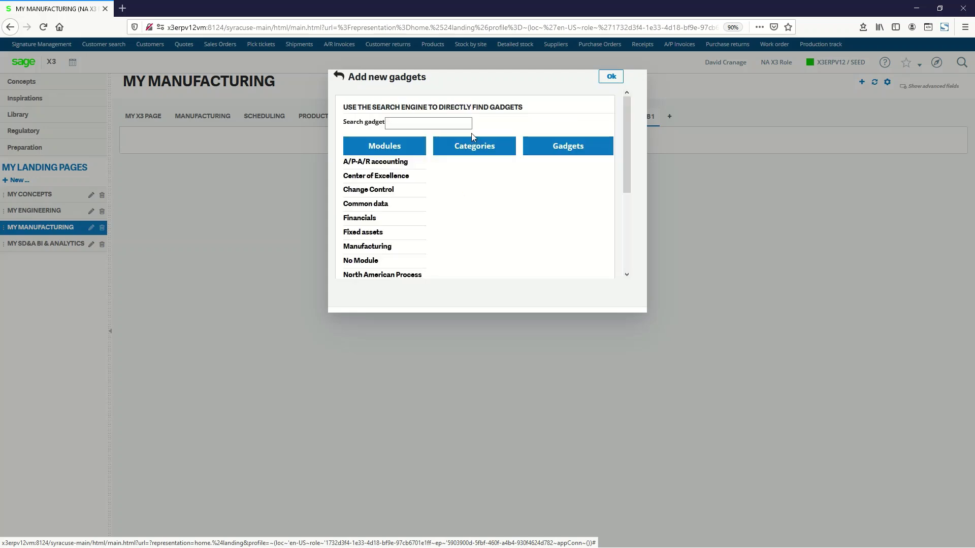
pyautogui.click(420, 123)
pyautogui.write('crm')
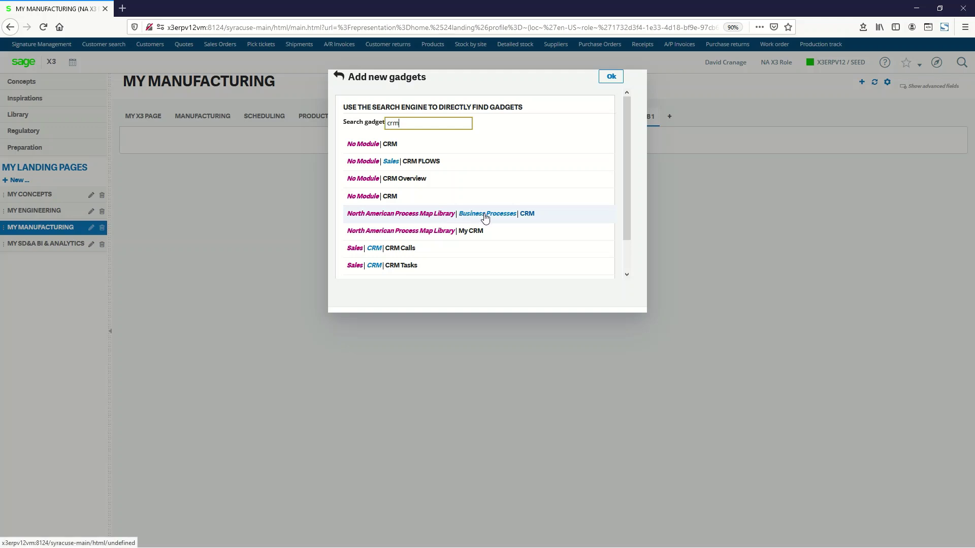
pyautogui.click(532, 218)
pyautogui.click(617, 73)
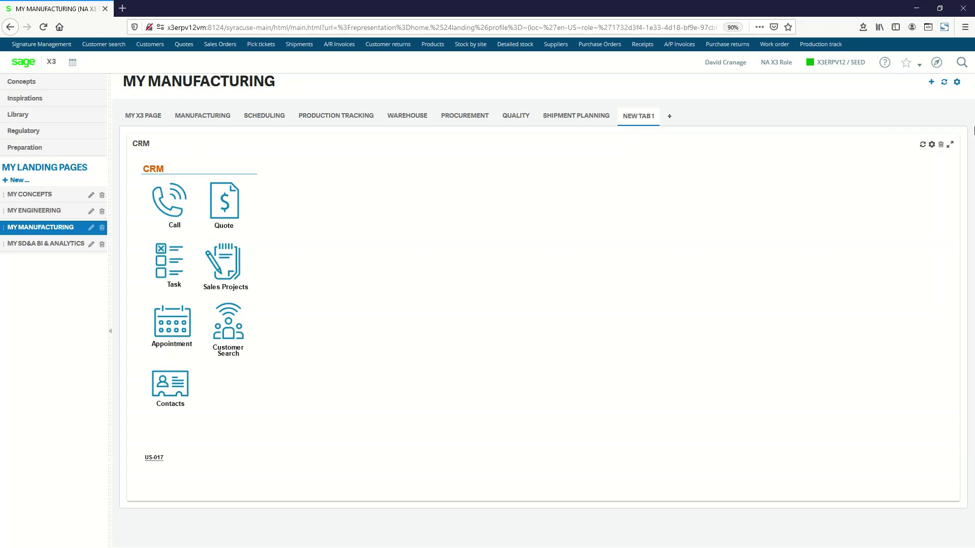
# - Add the Sales orders representation gadget, listed under No Module, to the new tab
pyautogui.click(932, 83)
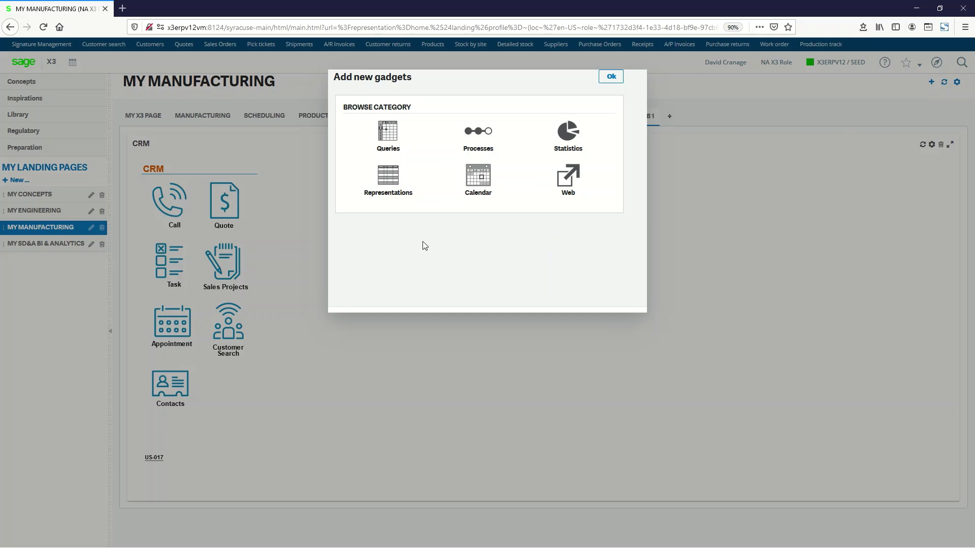
pyautogui.click(385, 179)
pyautogui.click(406, 127)
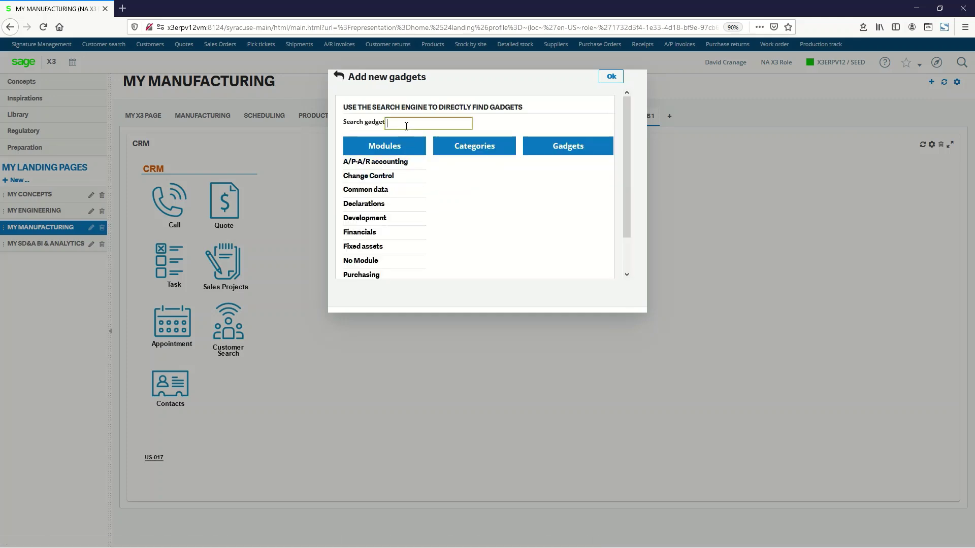
pyautogui.write('sales orders')
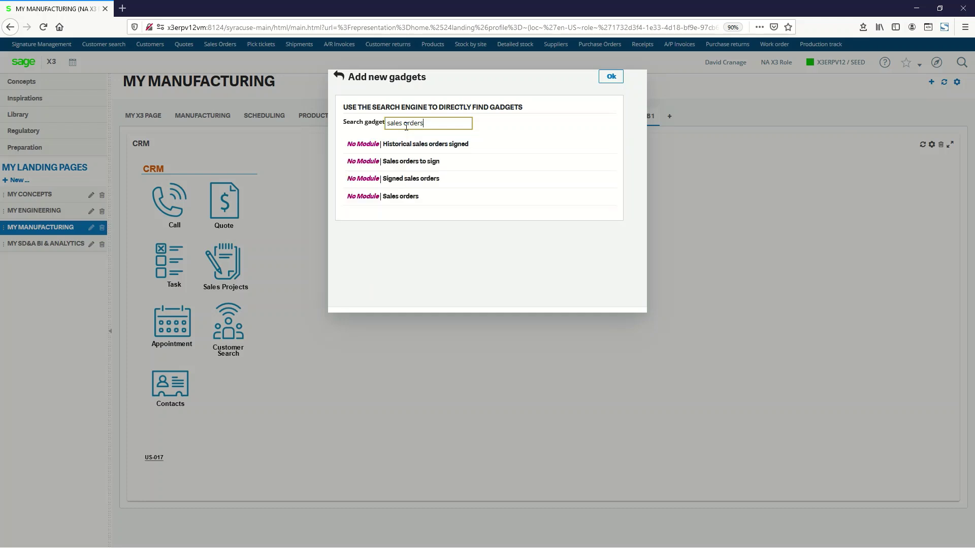
pyautogui.click(398, 201)
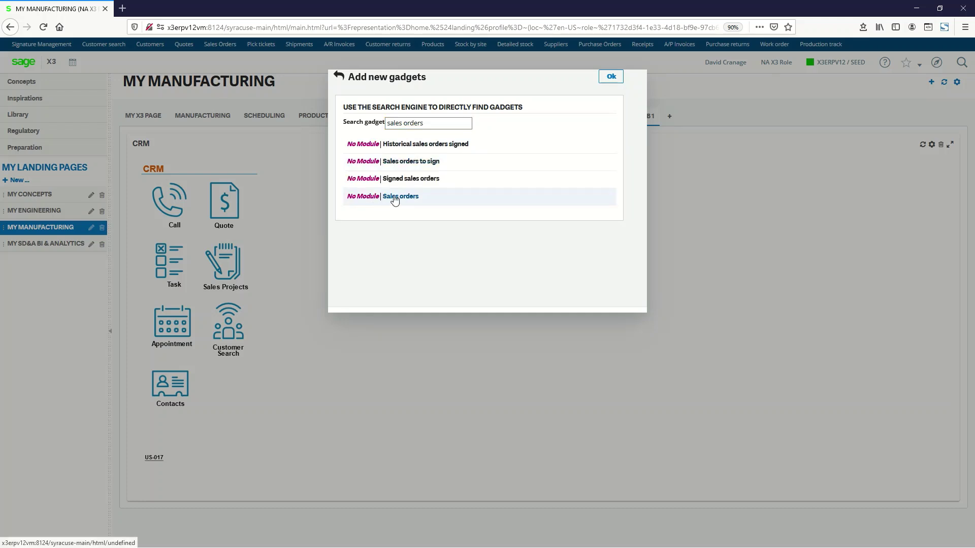
pyautogui.click(611, 77)
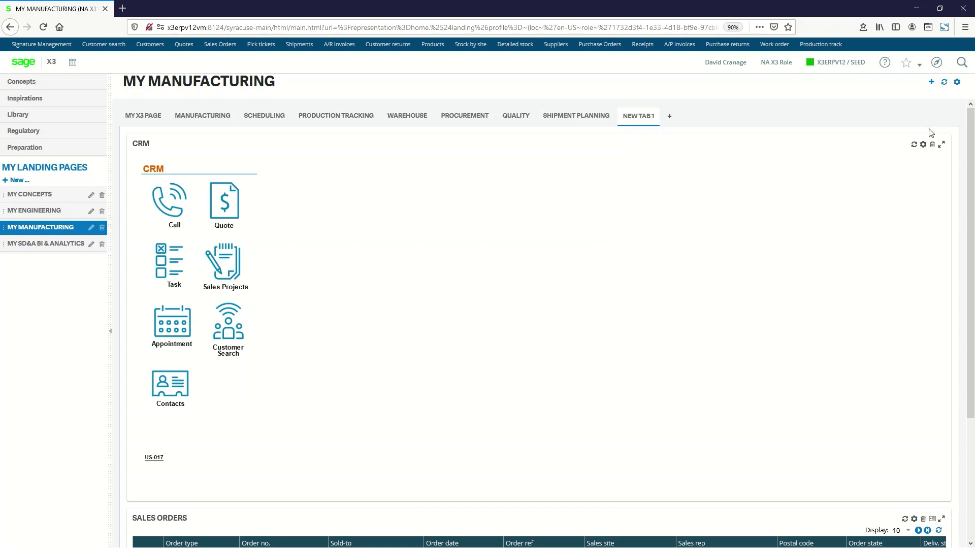
# - Rename the new landing page tab as MY CUSTOMER DATA
pyautogui.click(957, 83)
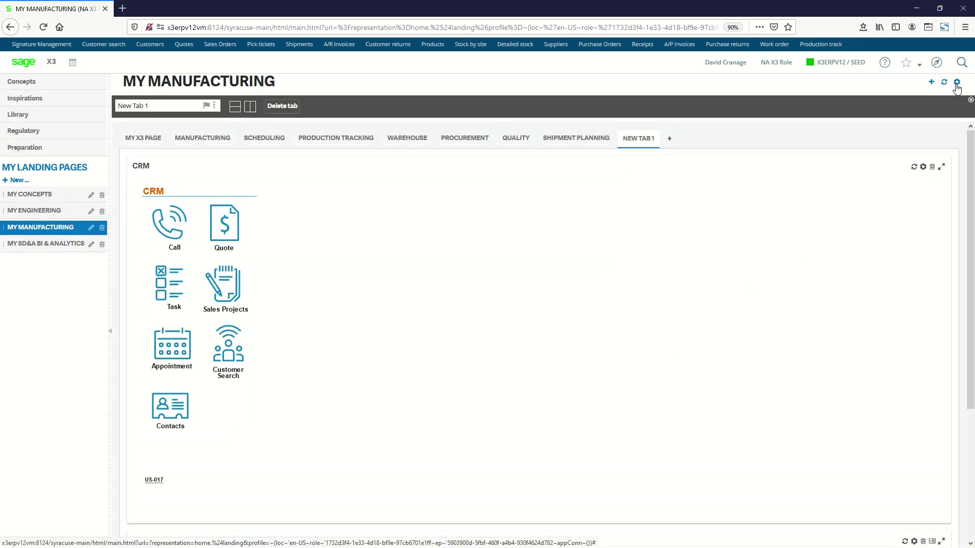
pyautogui.click(216, 105)
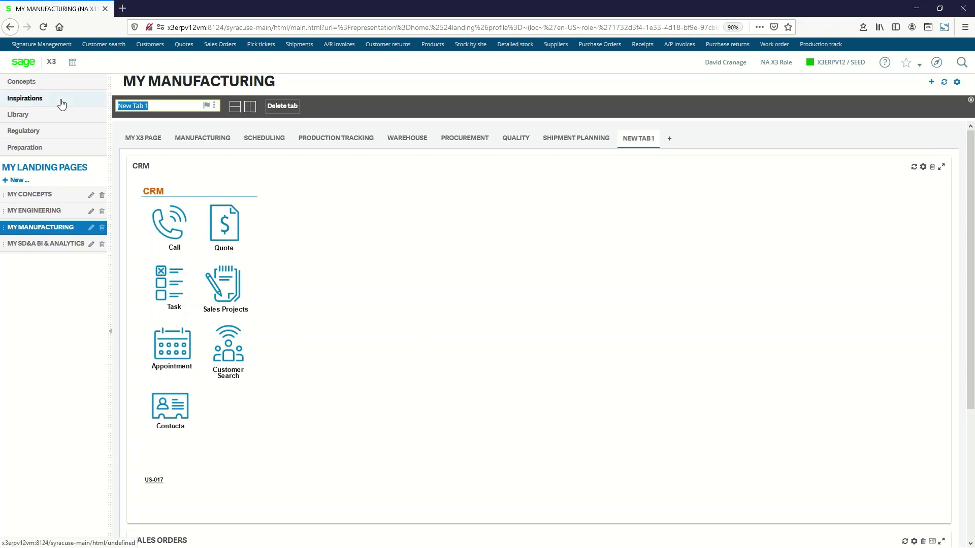
pyautogui.write('MT')
pyautogui.write('Y')
pyautogui.write(' D')
pyautogui.press('BackSpace')
pyautogui.write('CUSTOMER DATA')
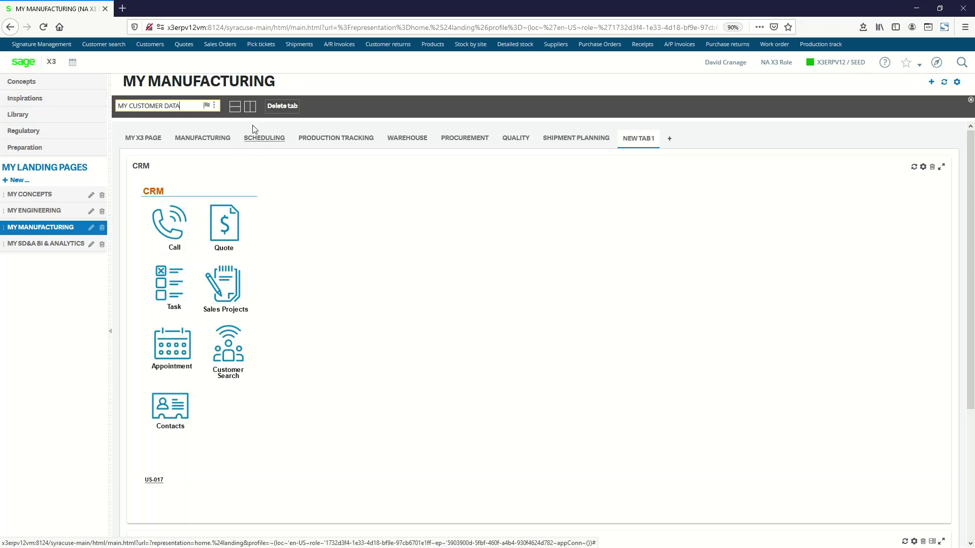
# - Place the CRM and Sales Orders gadgets in side-by-side columns and narrow the CRM column to fit its icons
pyautogui.click(250, 106)
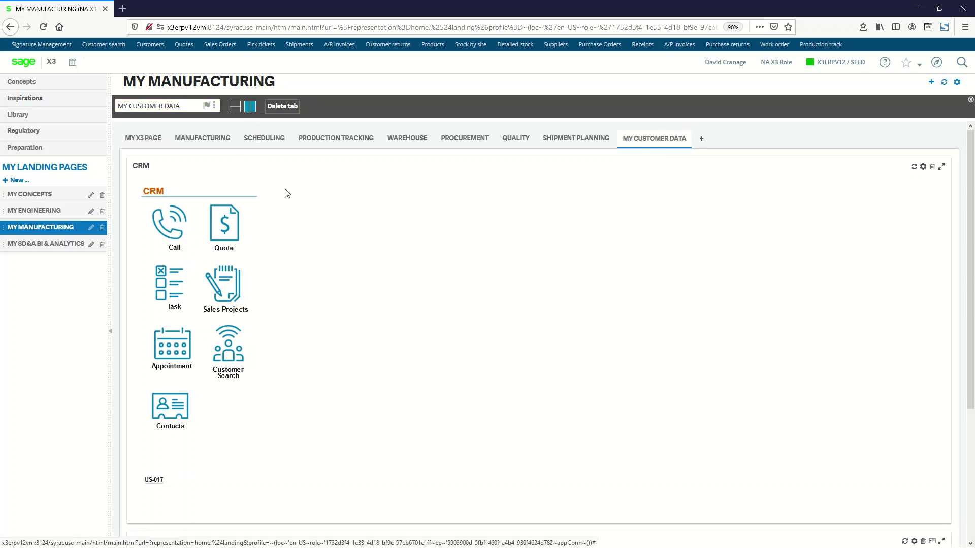
pyautogui.click(250, 108)
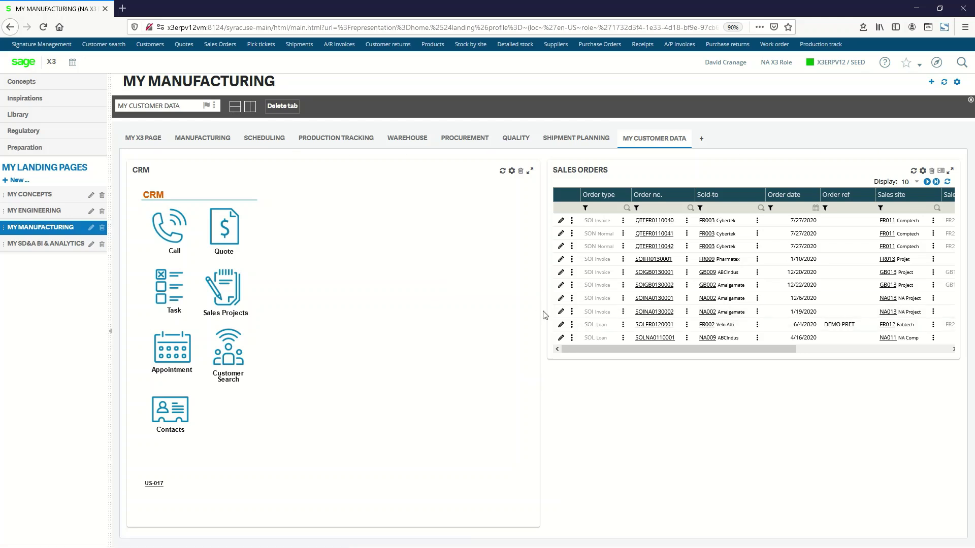
pyautogui.moveTo(545, 316); pyautogui.dragTo(297, 286)
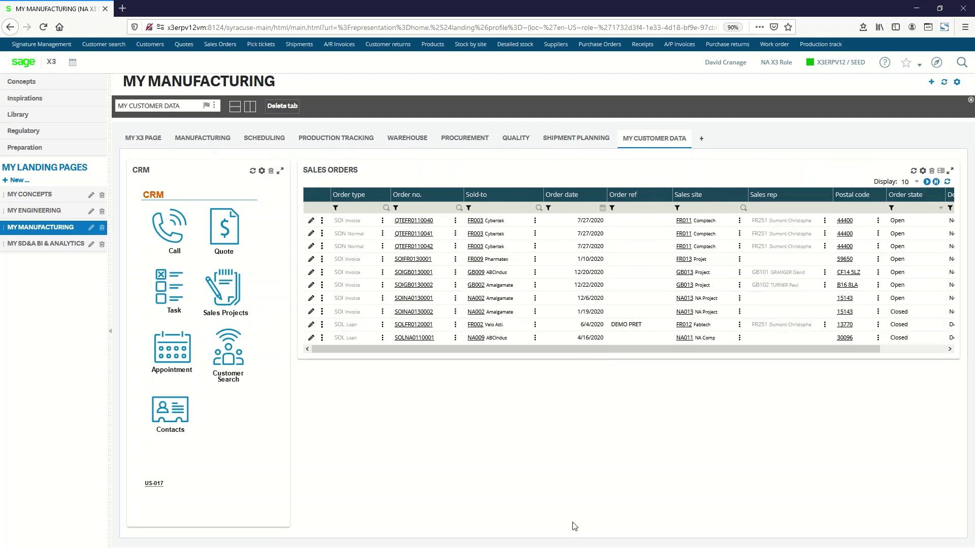
# - Display 25 rows in the Sales Orders gadget and filter the list to sales site NA012
pyautogui.click(917, 186)
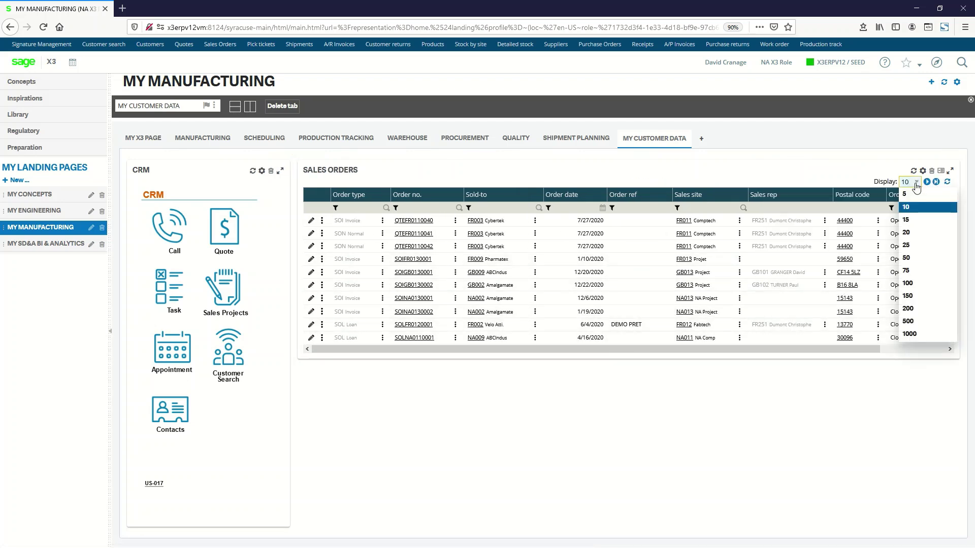
pyautogui.click(909, 247)
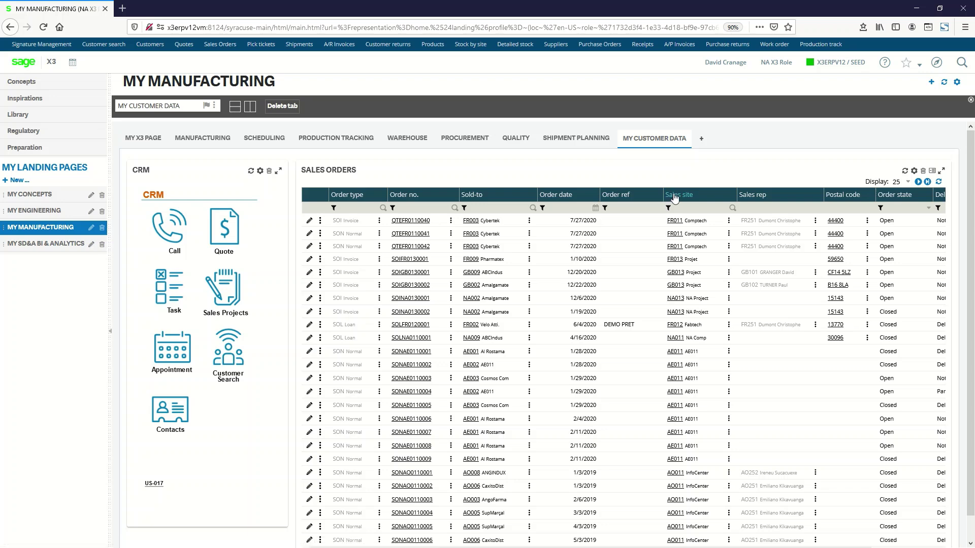
pyautogui.click(691, 208)
pyautogui.write('NA012')
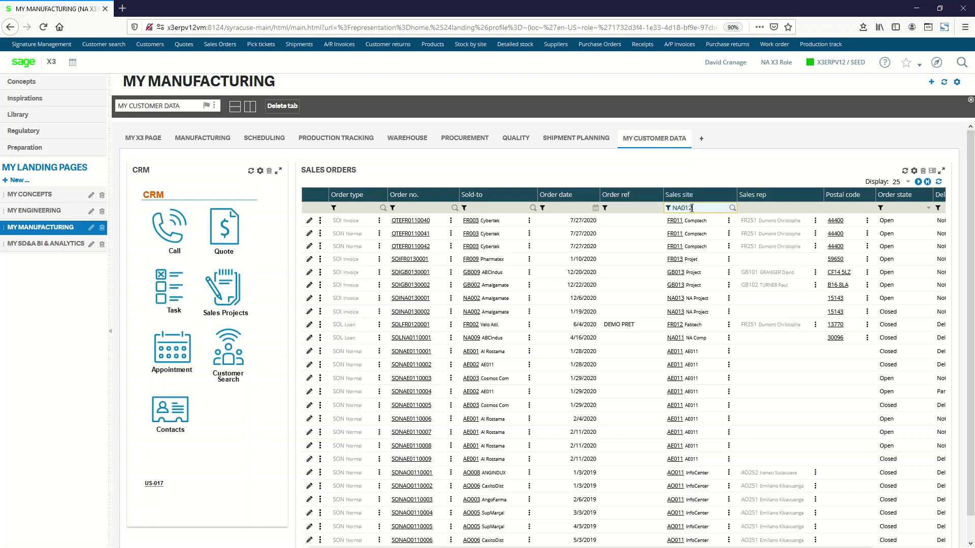
pyautogui.press('Return')
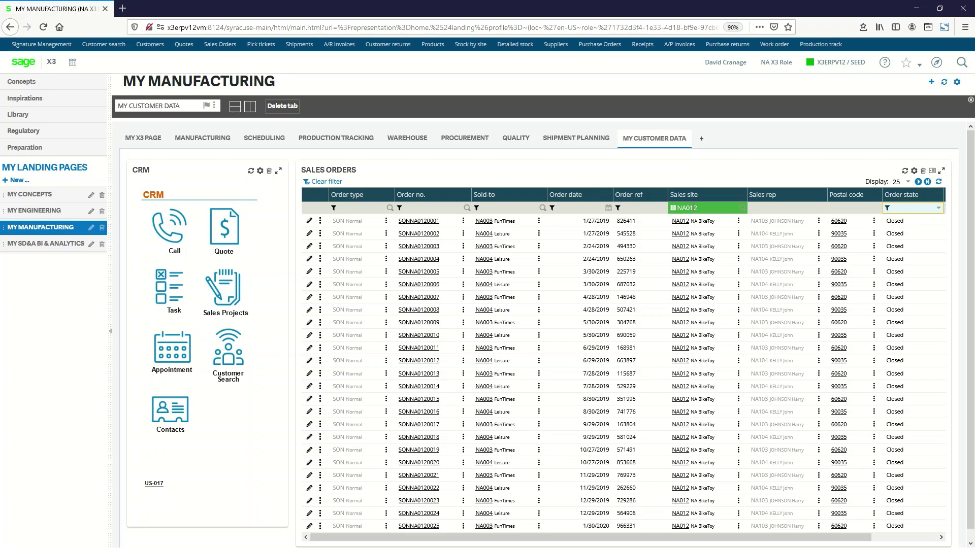
# - Sort the filtered sales orders by ascending order number and export them to Excel with no template, opening the resulting workbook
pyautogui.click(466, 195)
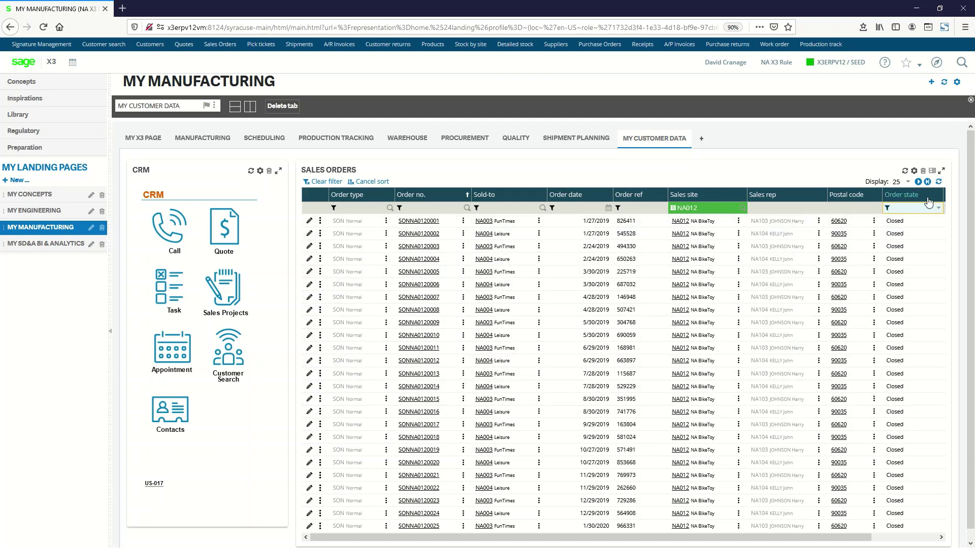
pyautogui.click(934, 172)
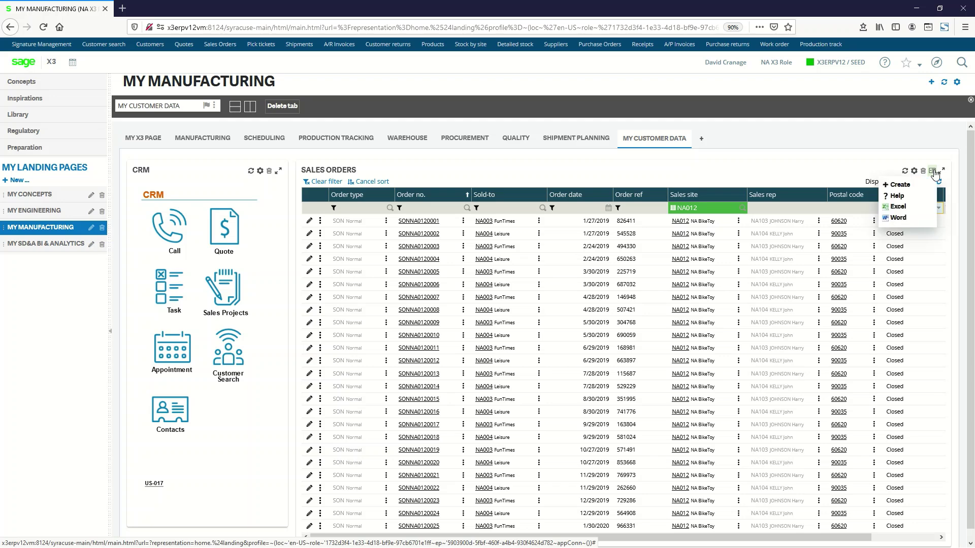
pyautogui.click(895, 212)
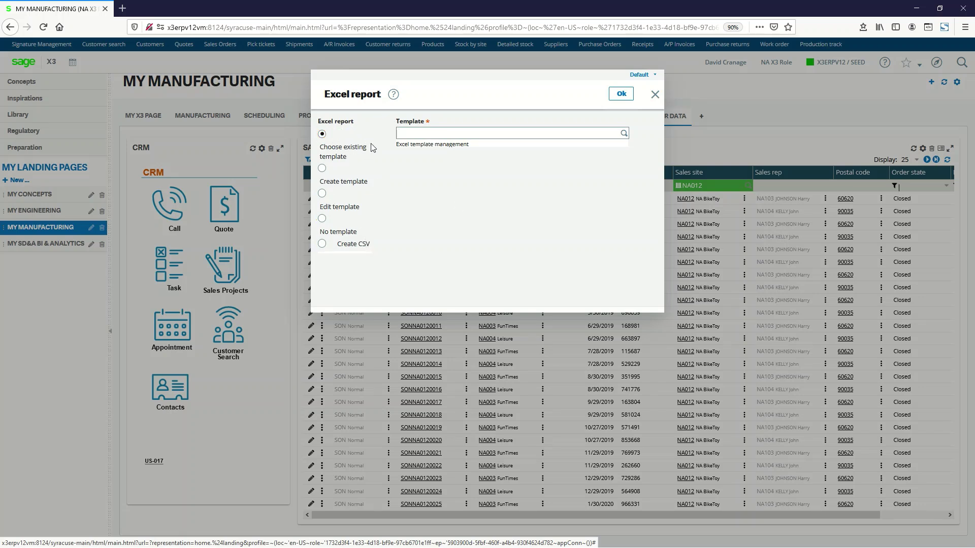
pyautogui.click(322, 218)
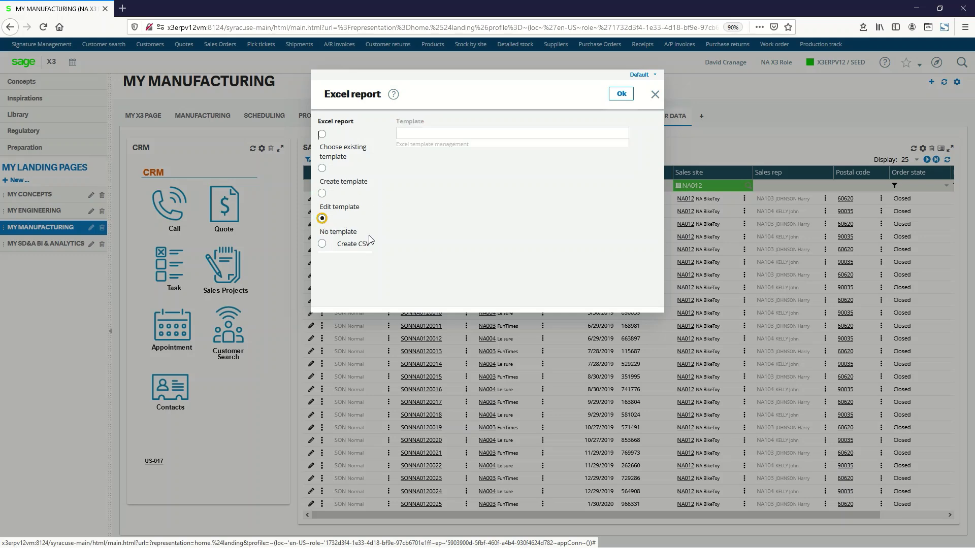
pyautogui.click(621, 93)
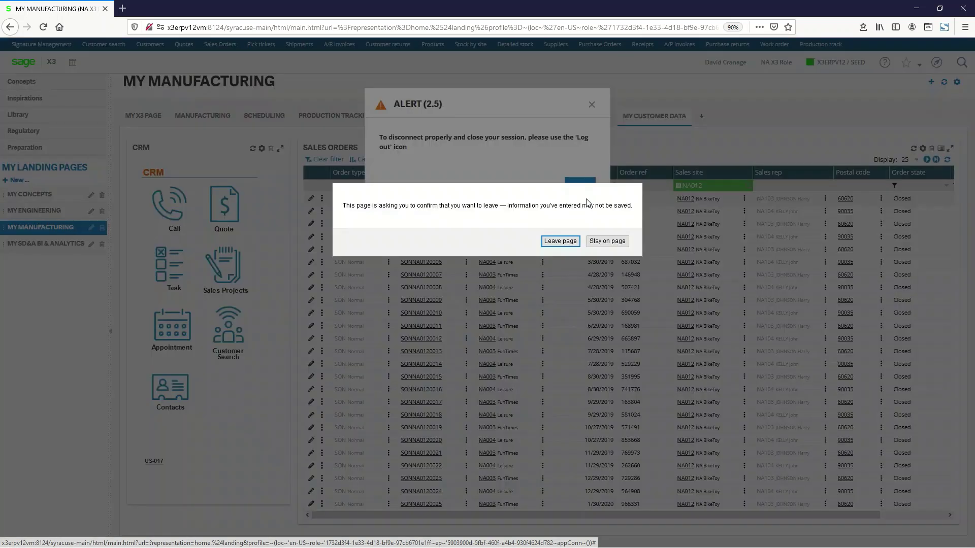
pyautogui.click(561, 240)
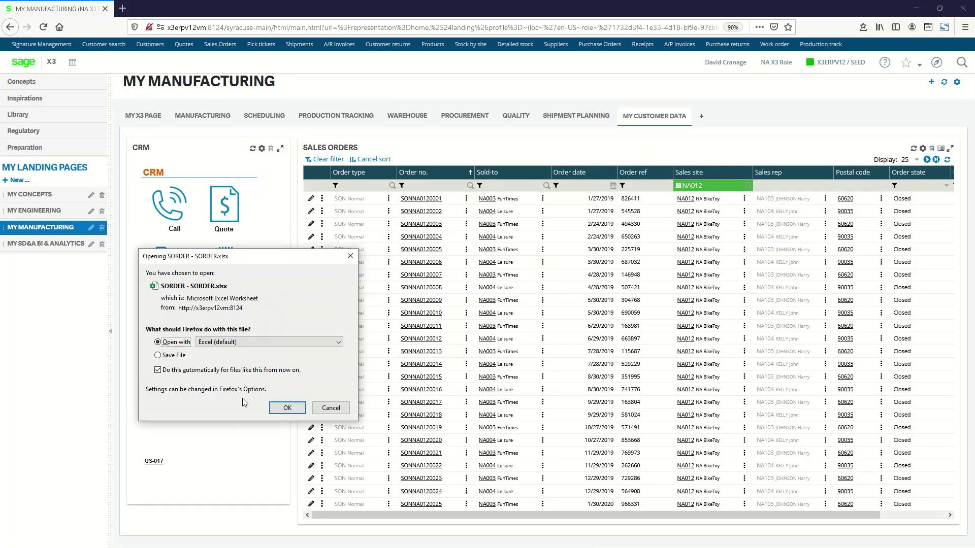
pyautogui.click(284, 408)
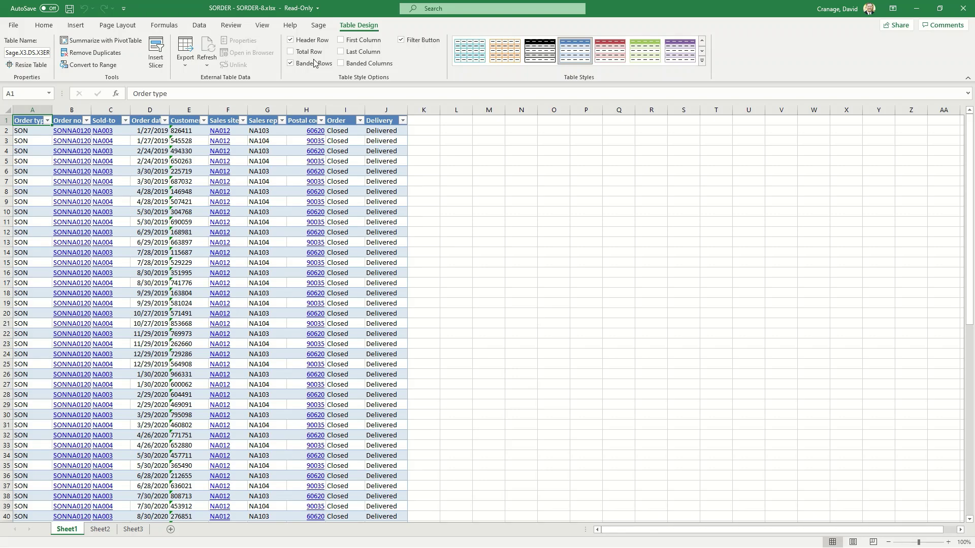
# - Delete the 2019 order rows, sheet rows 2 to 25, from the exported sales order table
pyautogui.click(318, 25)
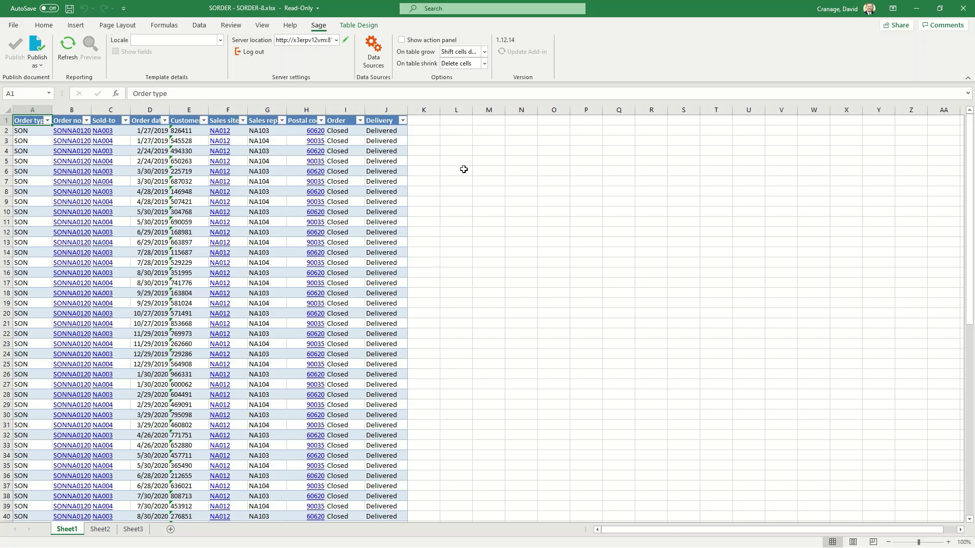
pyautogui.click(5, 131)
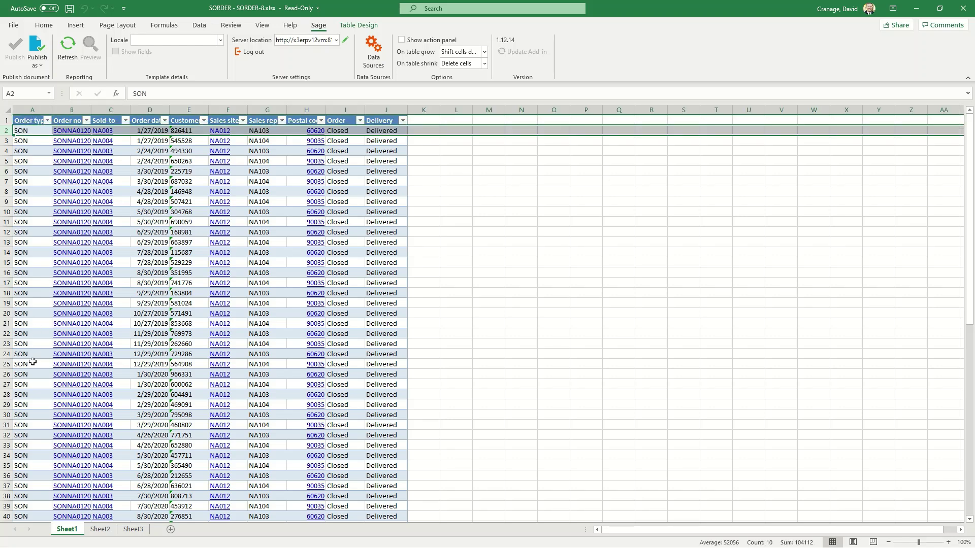
pyautogui.keyDown('shift'); pyautogui.click(6, 364); pyautogui.keyUp('shift')
pyautogui.rightClick(49, 292)
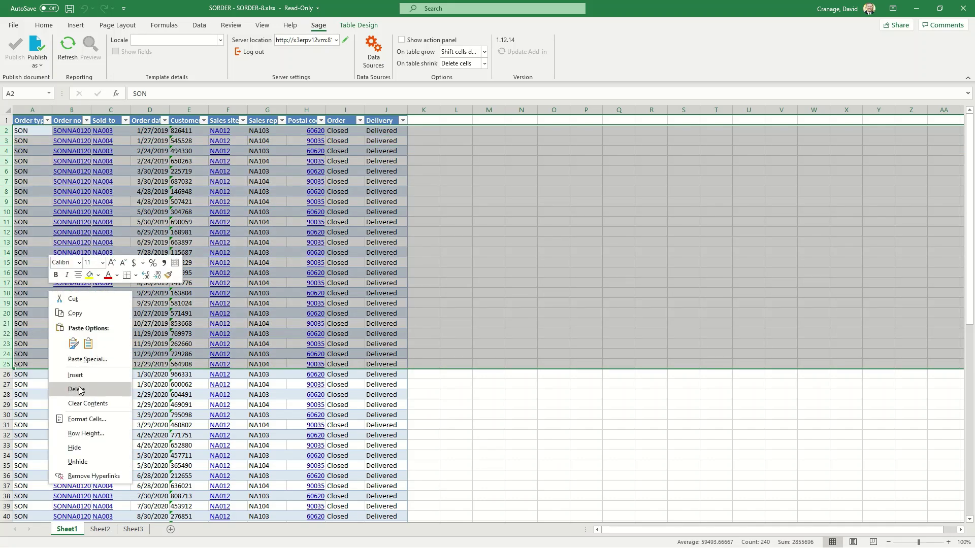
pyautogui.click(79, 390)
pyautogui.click(447, 423)
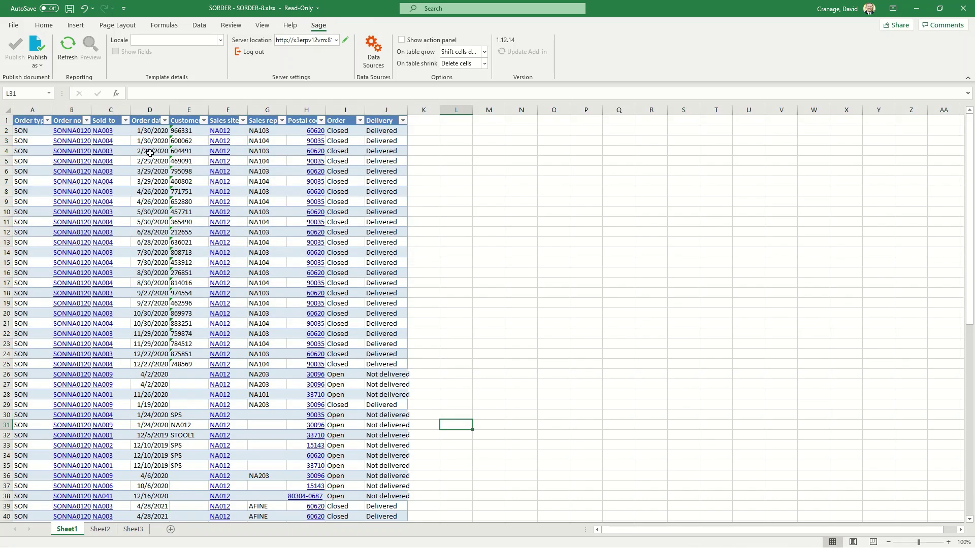
pyautogui.scroll(-3, 146, 452)
pyautogui.scroll(2, 146, 452)
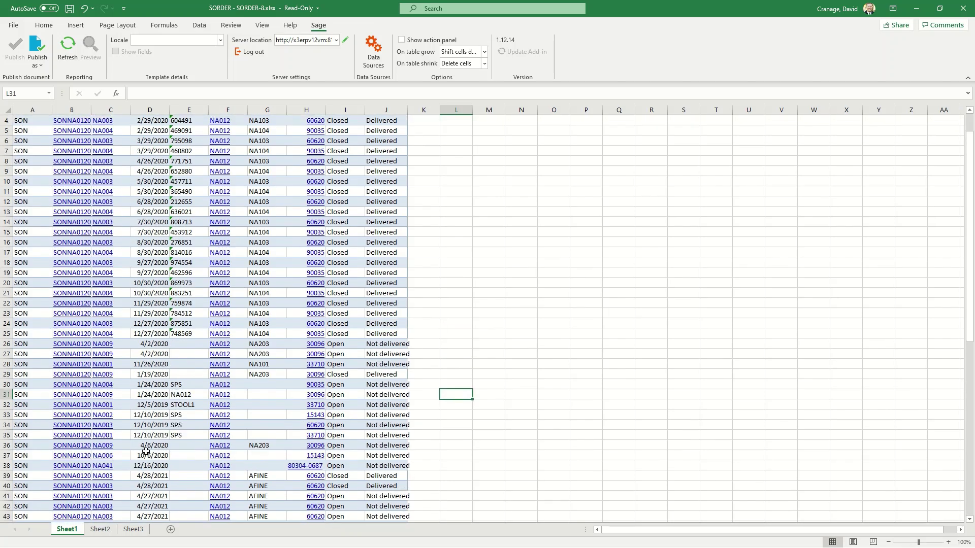
pyautogui.scroll(1, 147, 452)
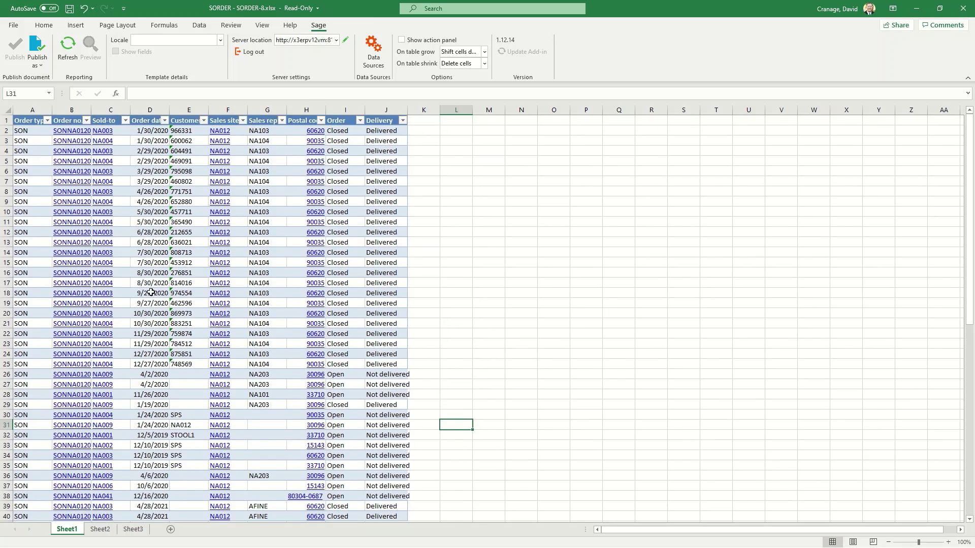
# - Refresh the sales order table from the Sage server and check the available Publish as options
pyautogui.click(69, 48)
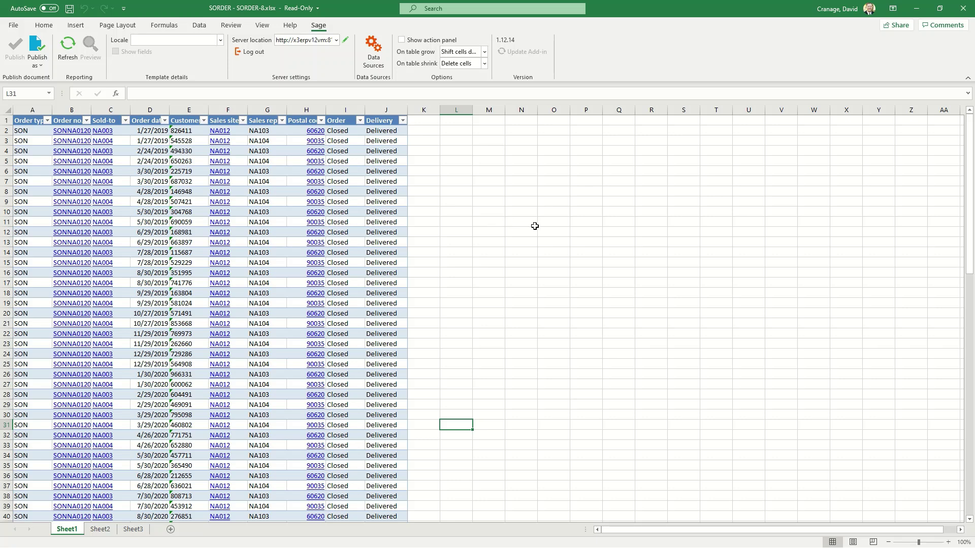
pyautogui.click(44, 59)
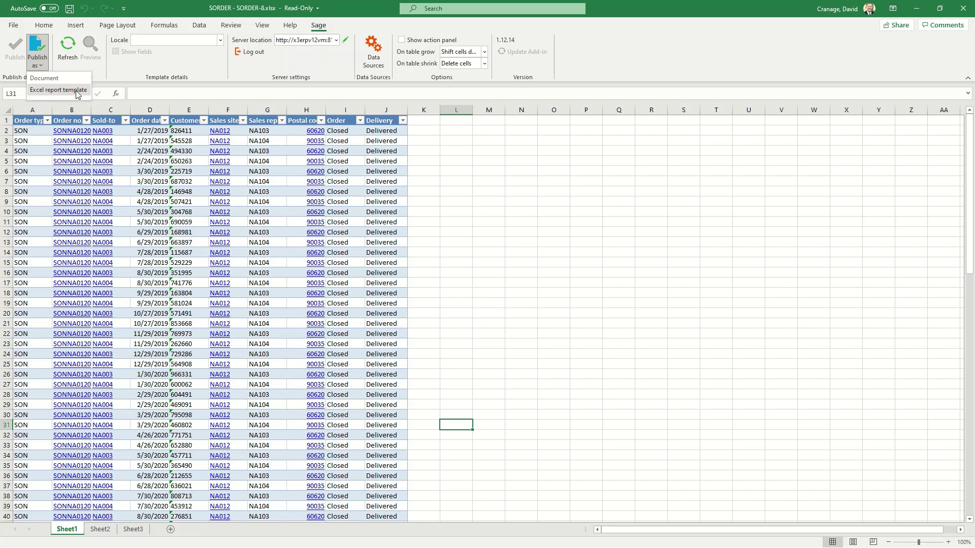
pyautogui.click(582, 221)
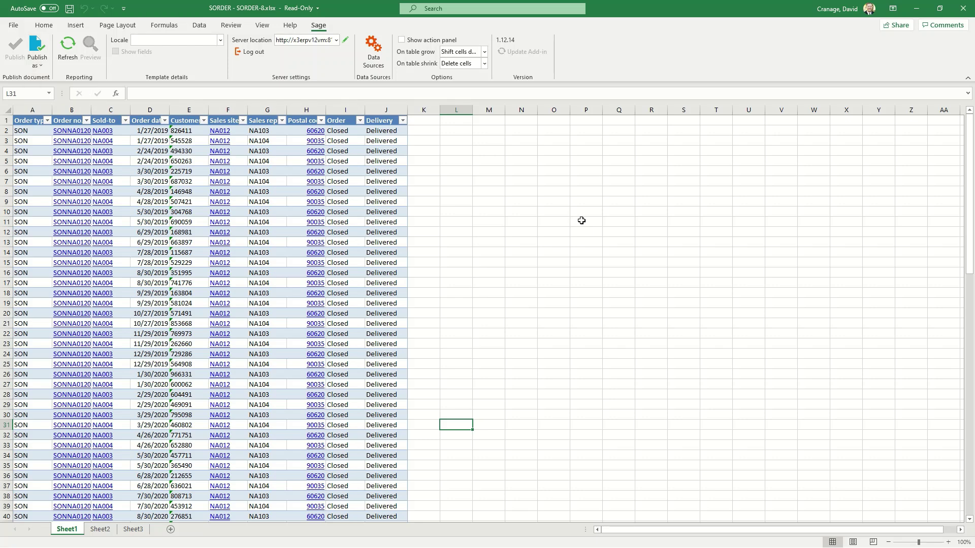
# - Close the SORDER workbook without saving and move the MY CUSTOMER DATA landing page tab between MANUFACTURING and SCHEDULING
pyautogui.click(967, 13)
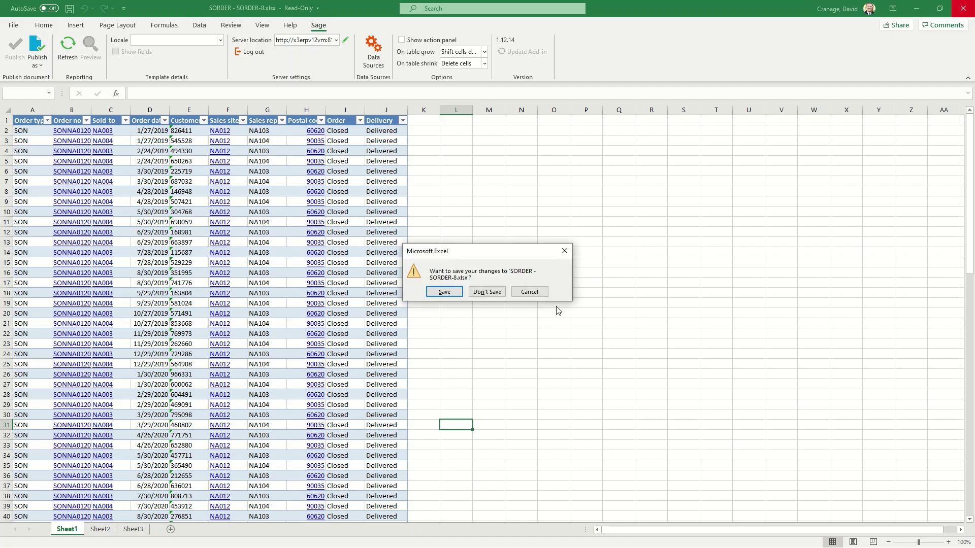
pyautogui.click(488, 293)
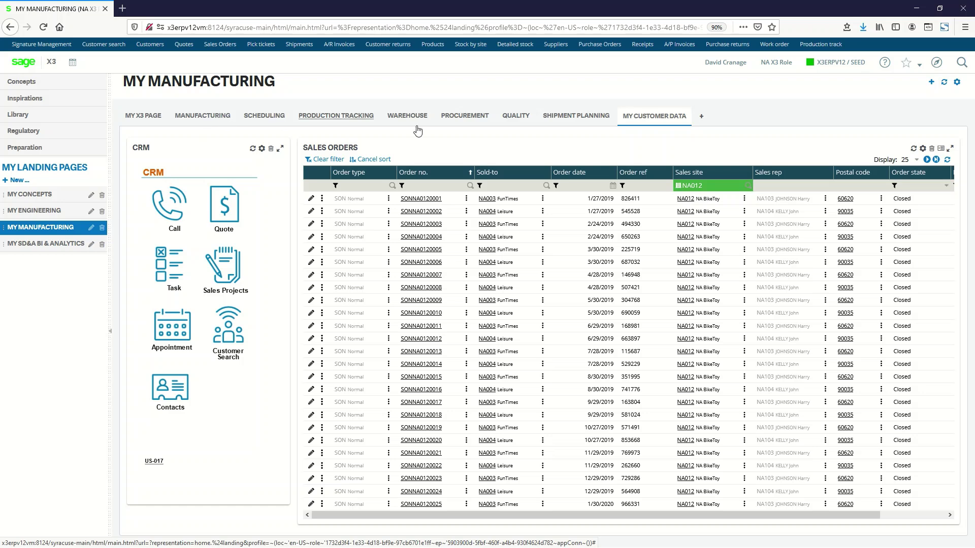
pyautogui.moveTo(661, 117); pyautogui.dragTo(254, 120)
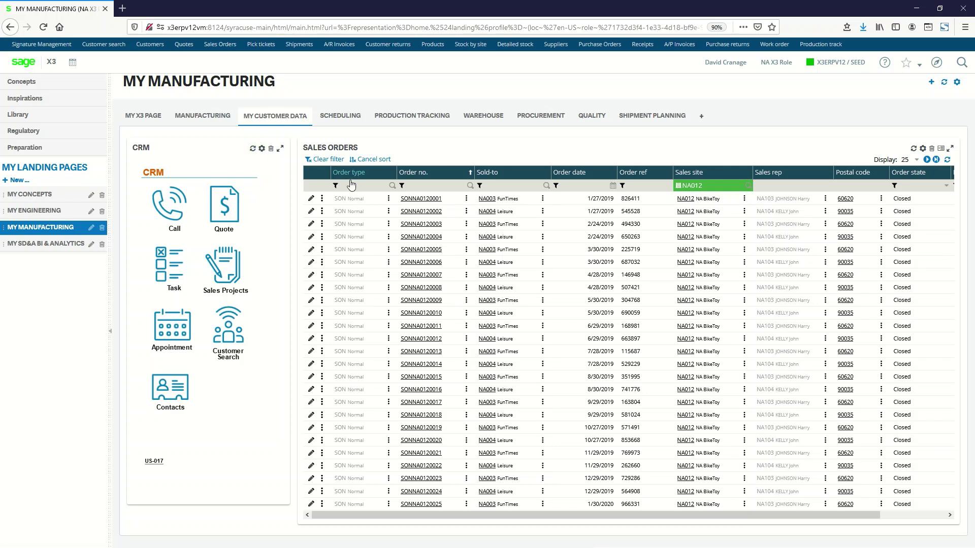
# - Open the 360-Degree Customer View from MY X3 PAGE and search for customers with name Fun and state WA
pyautogui.click(135, 116)
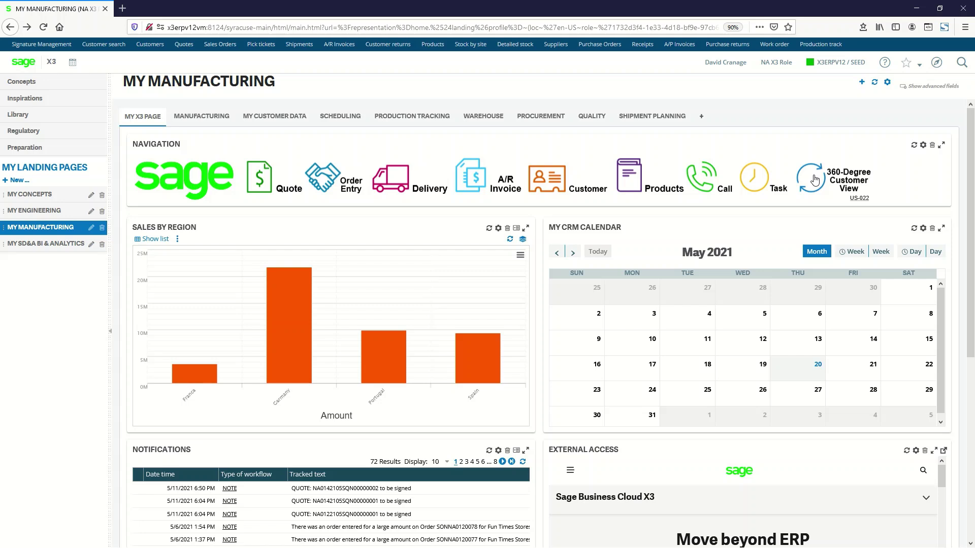
pyautogui.click(815, 180)
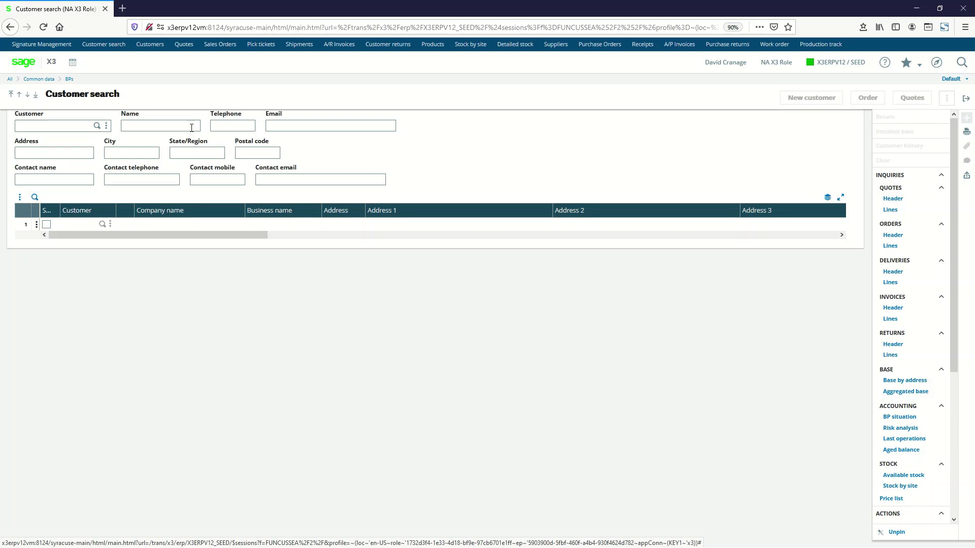
pyautogui.click(161, 125)
pyautogui.write('Fun')
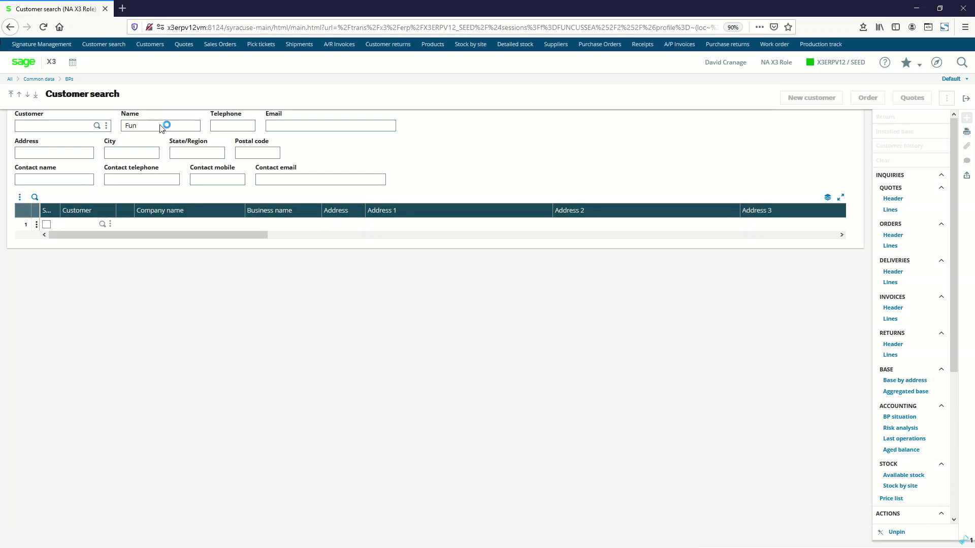
pyautogui.press('Tab')
pyautogui.press('Tab')
pyautogui.press('Tab')
pyautogui.press('Tab')
pyautogui.press('Tab')
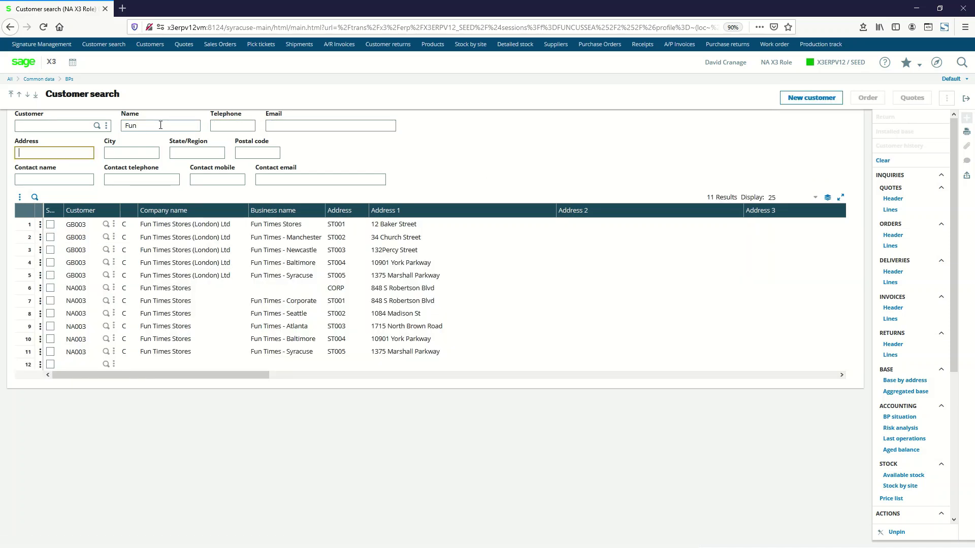
pyautogui.write('WA')
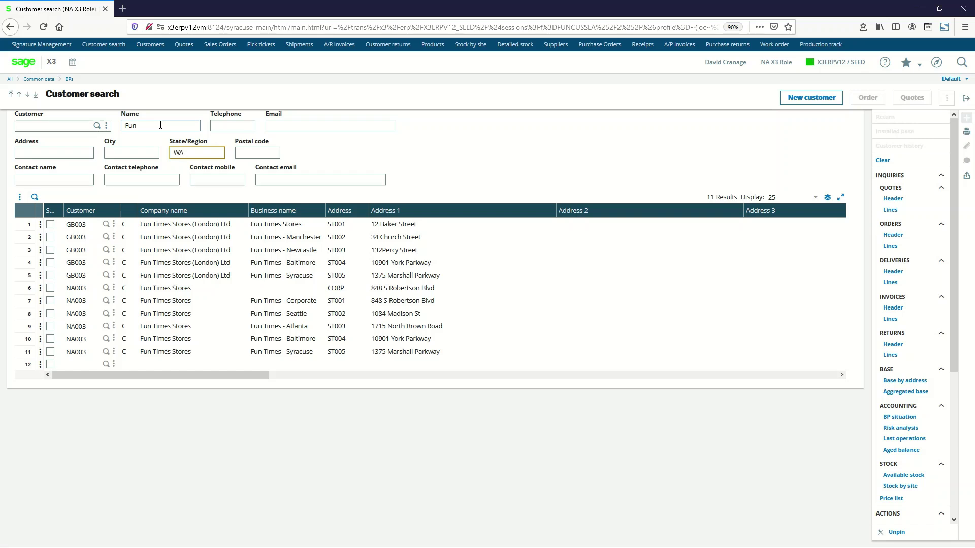
pyautogui.press('Tab')
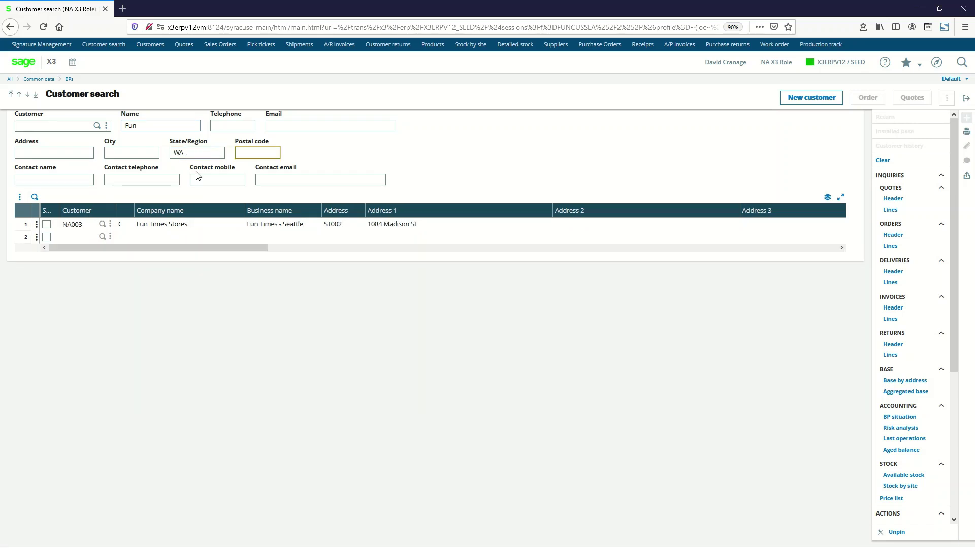
# - Select the Fun Times - Seattle row in the customer search results
pyautogui.click(45, 224)
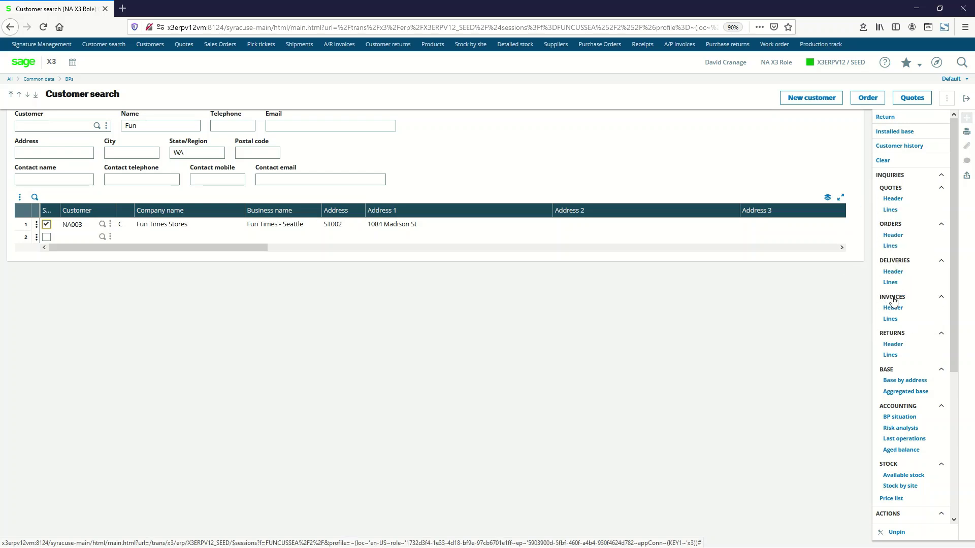
pyautogui.click(752, 339)
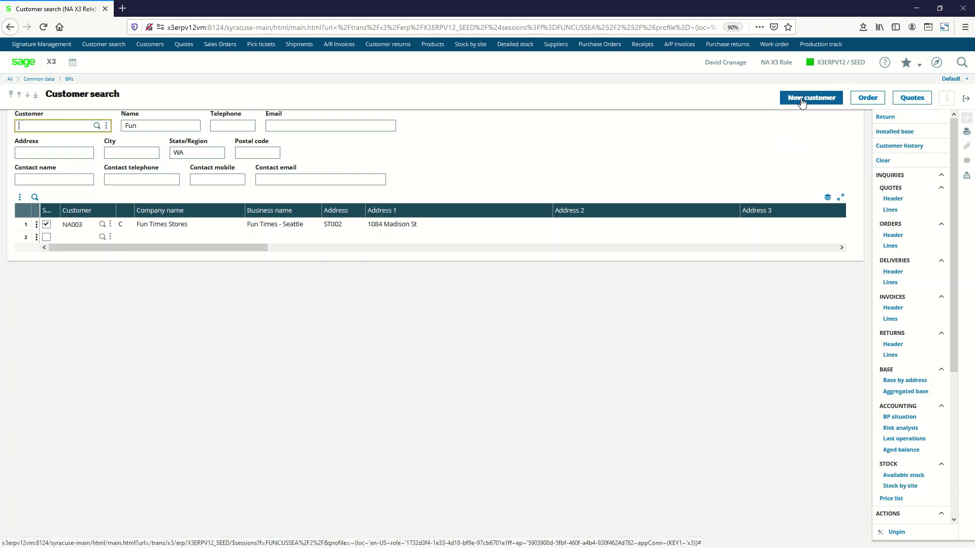
pyautogui.click(866, 98)
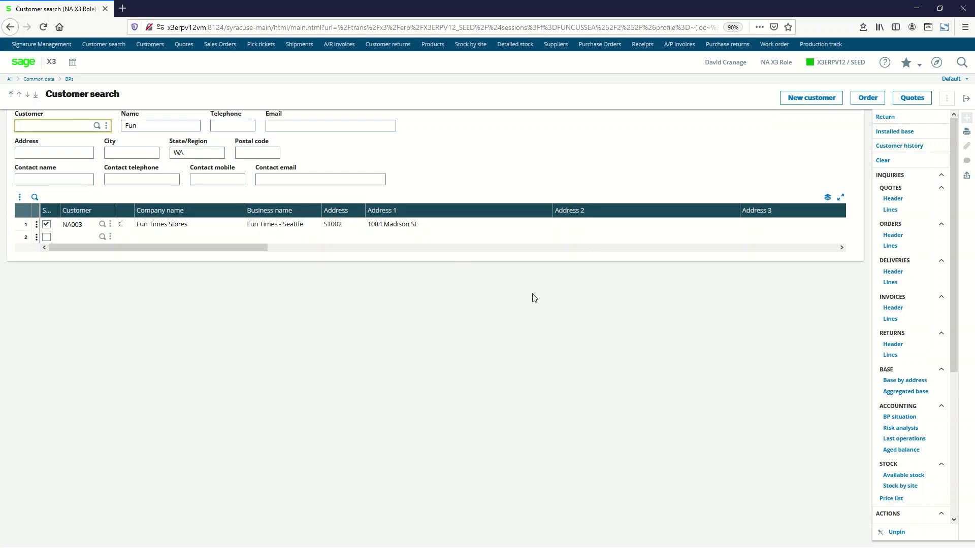
# - Return to the landing page, open Products and show the Customers section of product FIN941
pyautogui.click(23, 64)
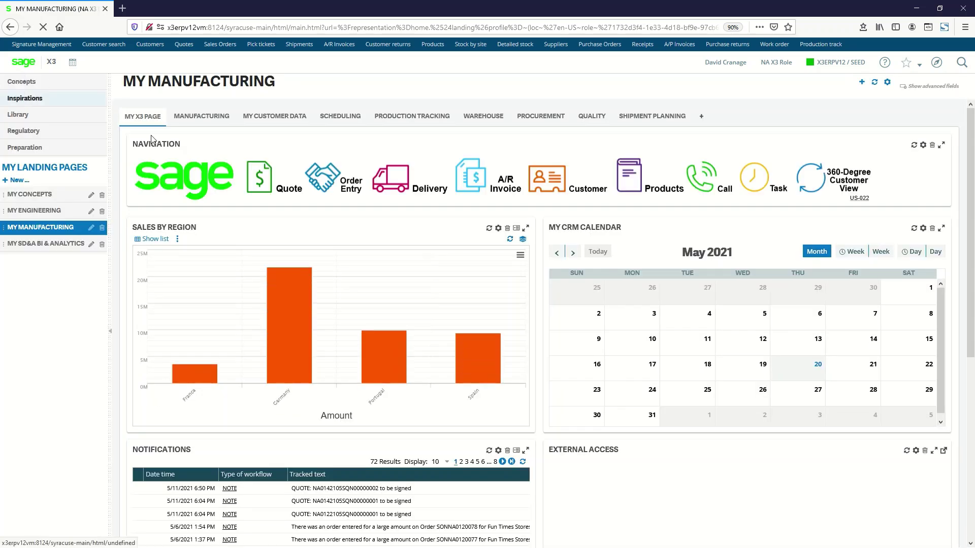
pyautogui.click(633, 183)
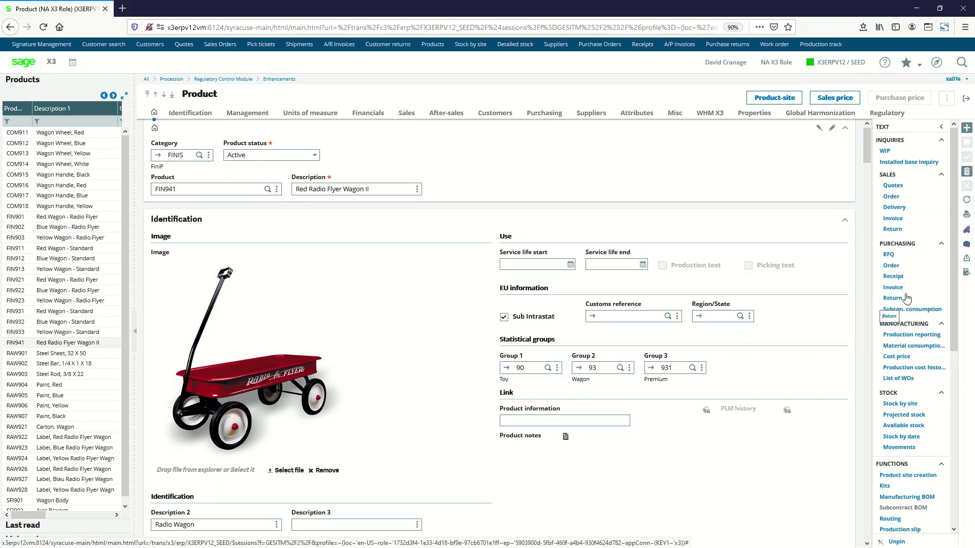
pyautogui.press('ctrl')
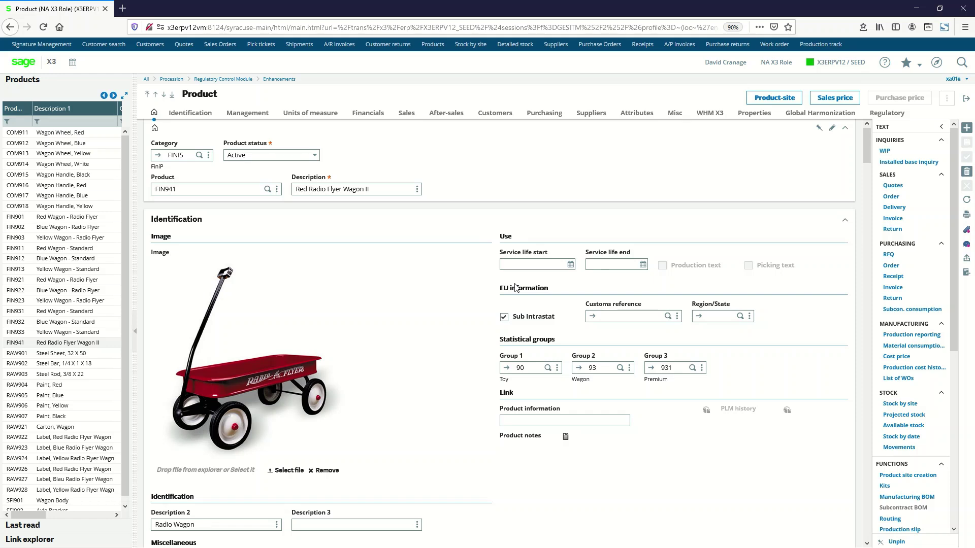
pyautogui.click(495, 114)
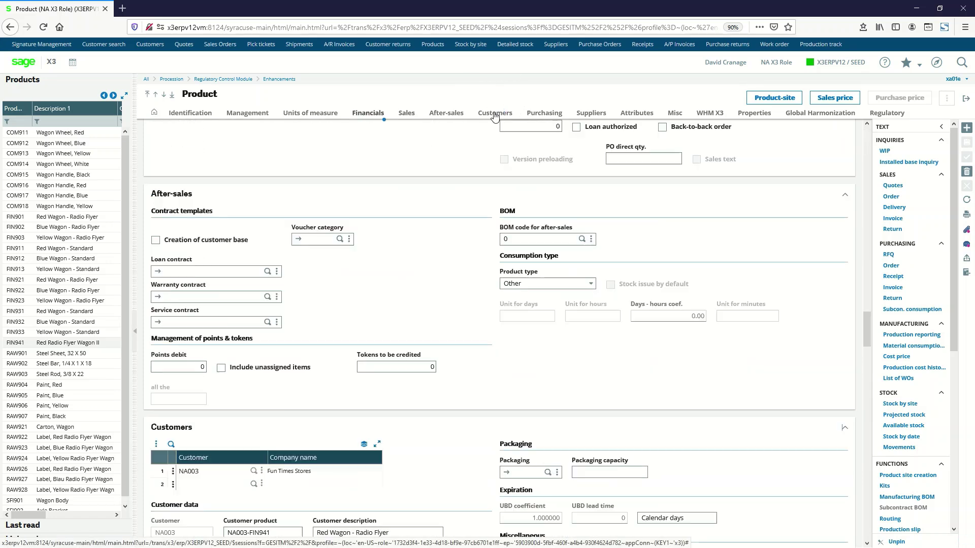
pyautogui.click(183, 131)
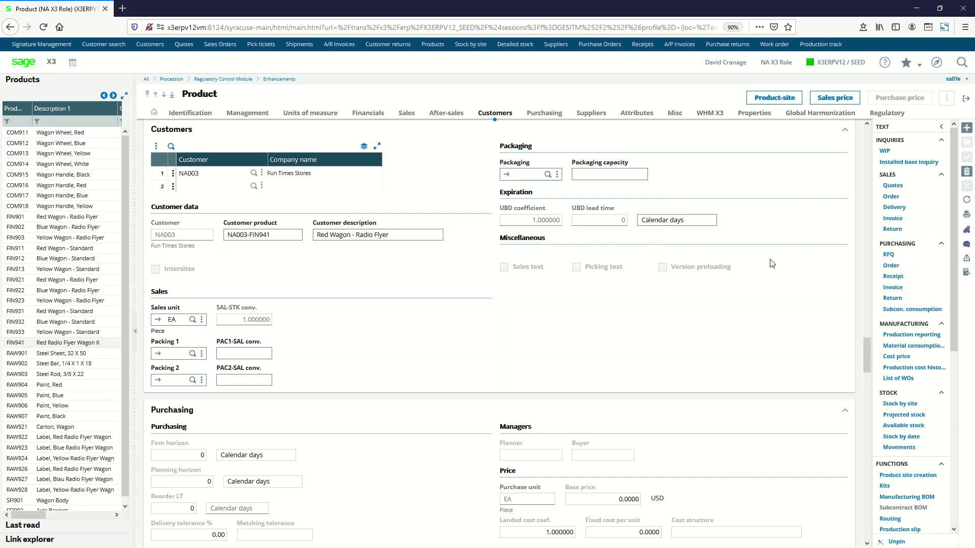
# - Filter the product list with the saved Red Radio Flyer Wagon selection
pyautogui.click(897, 259)
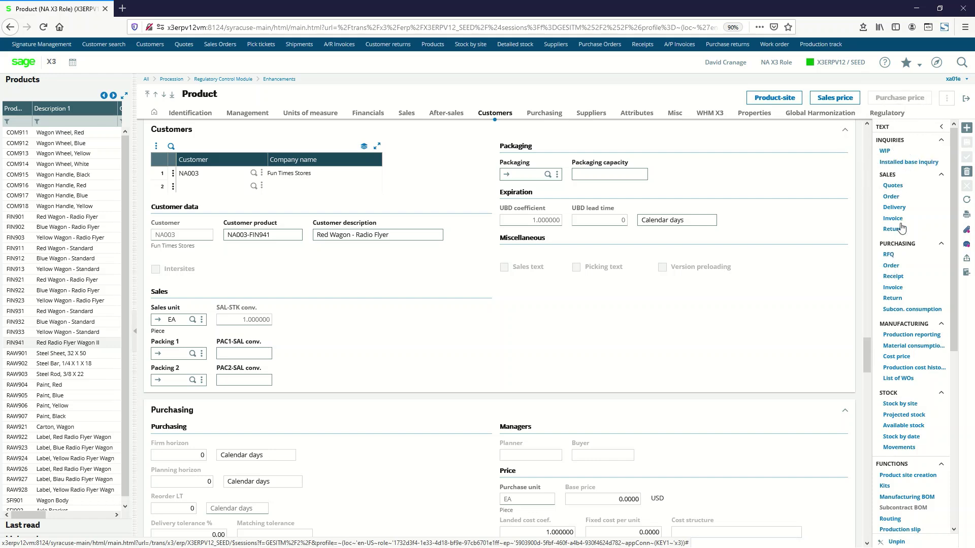
pyautogui.scroll(-3, 916, 406)
pyautogui.scroll(-1, 909, 437)
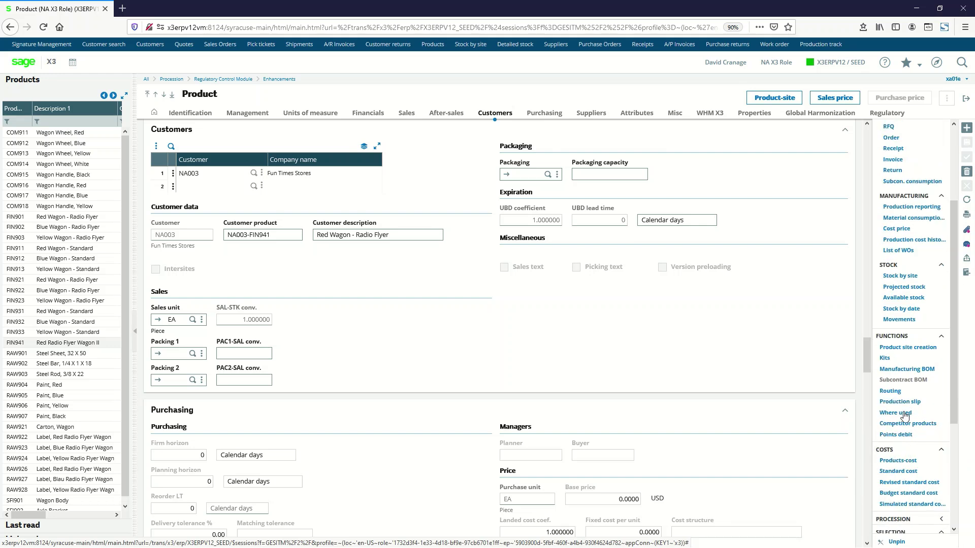
pyautogui.press('ctrl')
pyautogui.press('ctrl')
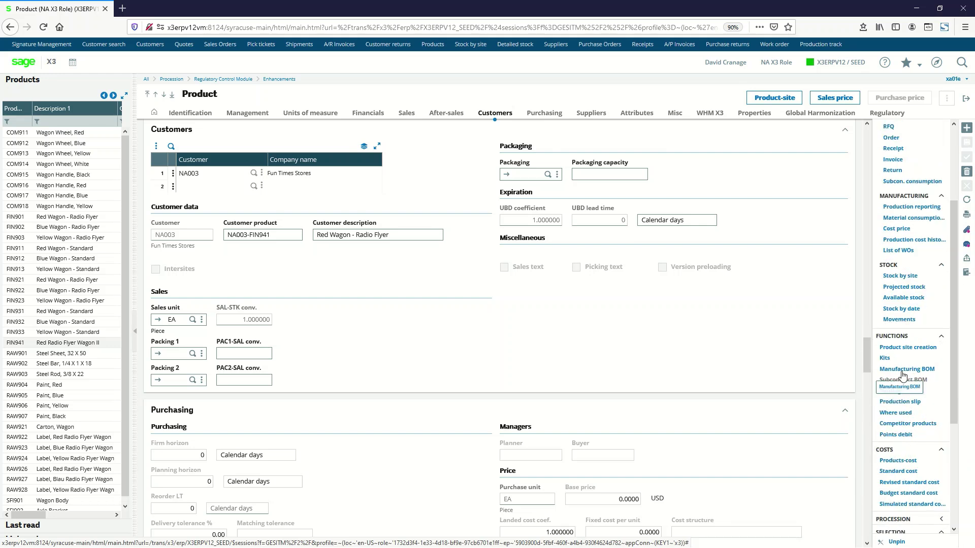
pyautogui.press('ctrl')
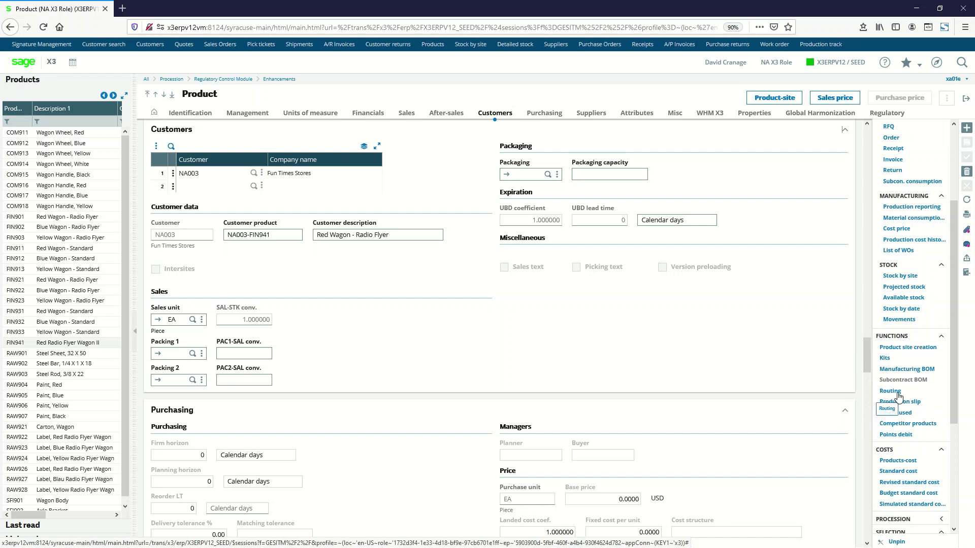
pyautogui.scroll(-2, 901, 442)
pyautogui.scroll(-2, 900, 447)
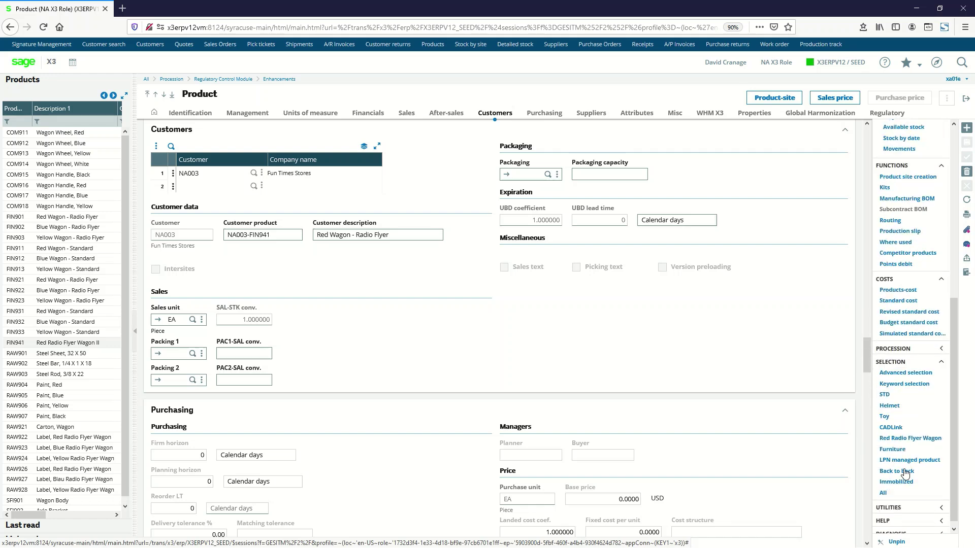
pyautogui.press('ctrl')
pyautogui.click(908, 440)
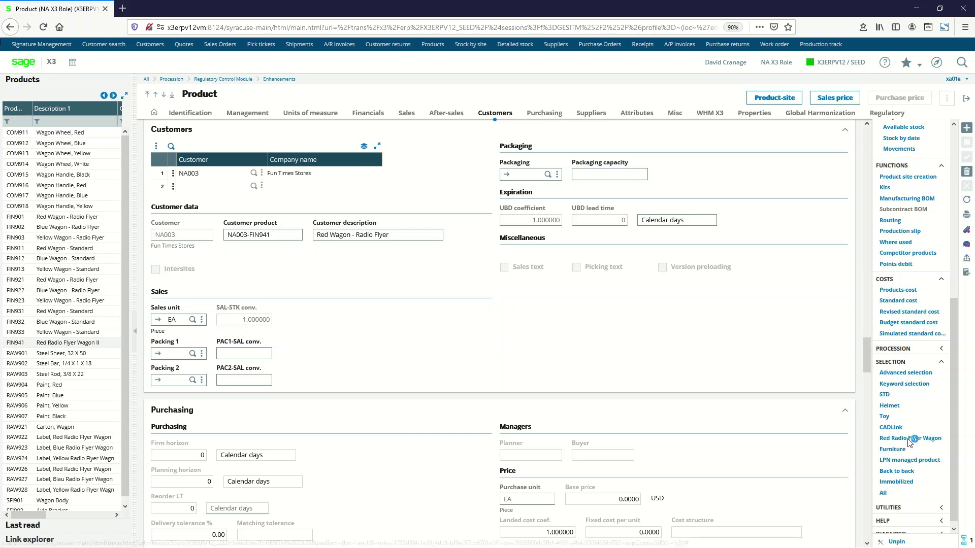
# - View the comments attached to product FIN941 and close them without changes
pyautogui.press('ctrl')
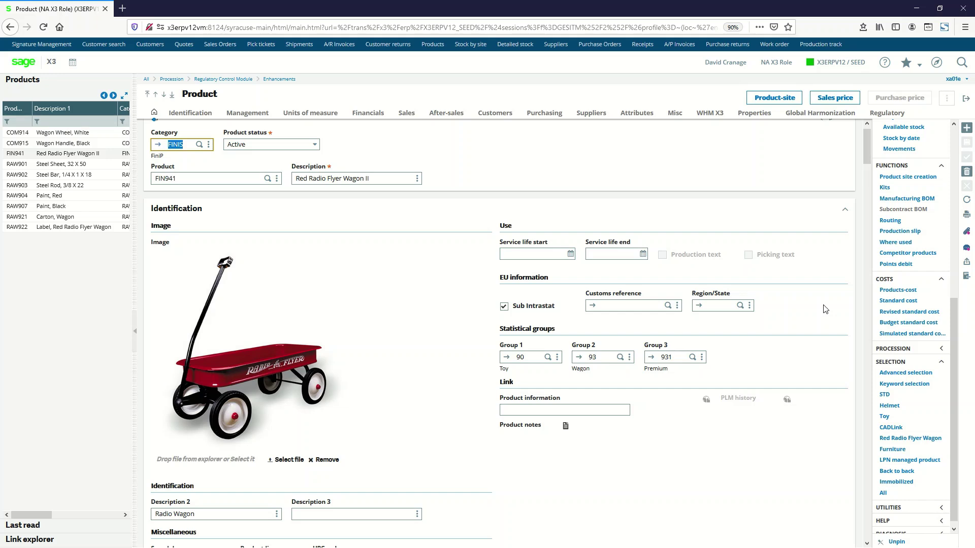
pyautogui.click(967, 248)
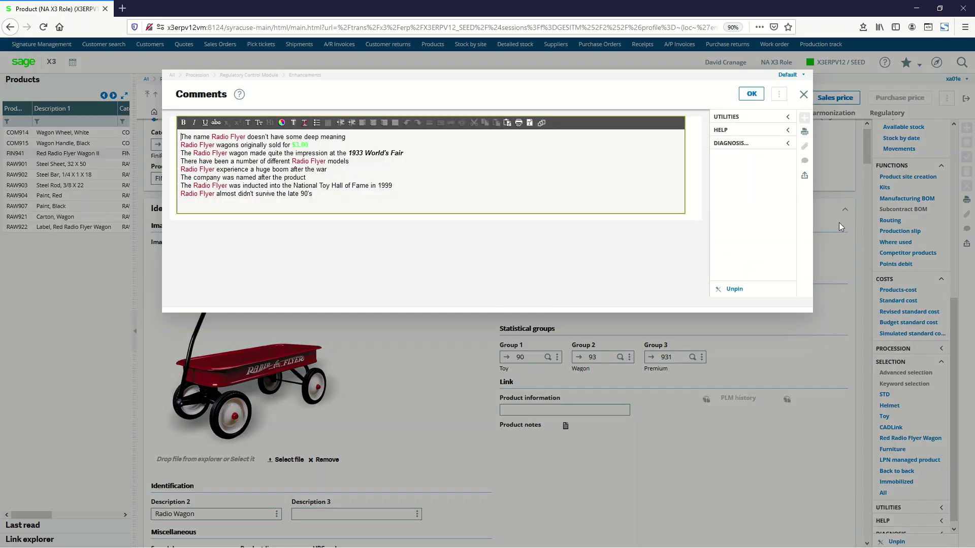
pyautogui.click(804, 95)
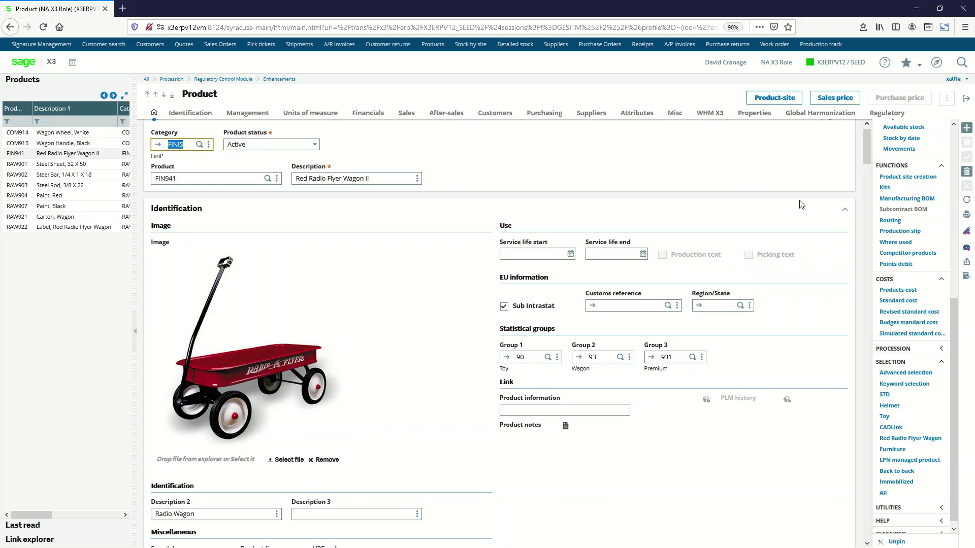
# - Open the attachments of product FIN941, view the Classic Radio Flyer Wagon Specifications image in an enlarged window, and close them
pyautogui.click(968, 236)
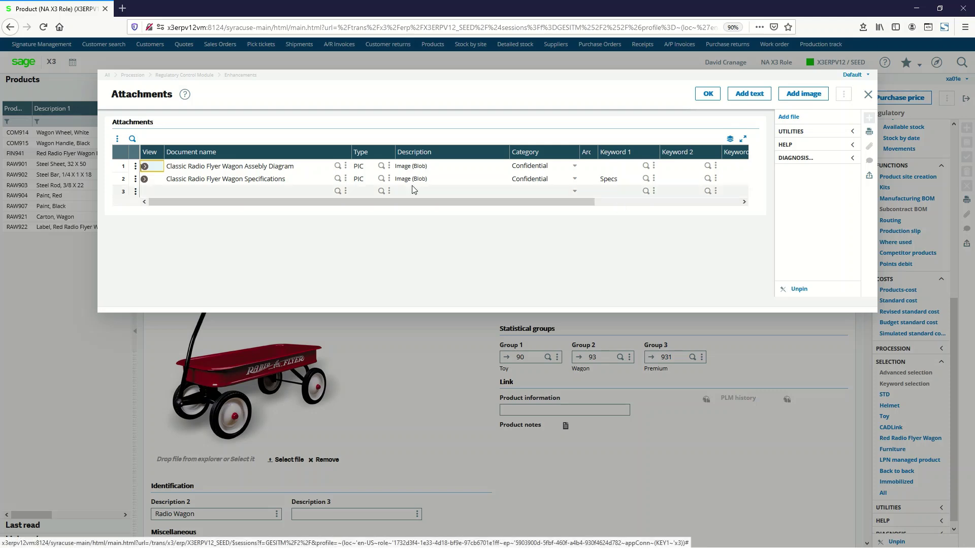
pyautogui.click(145, 180)
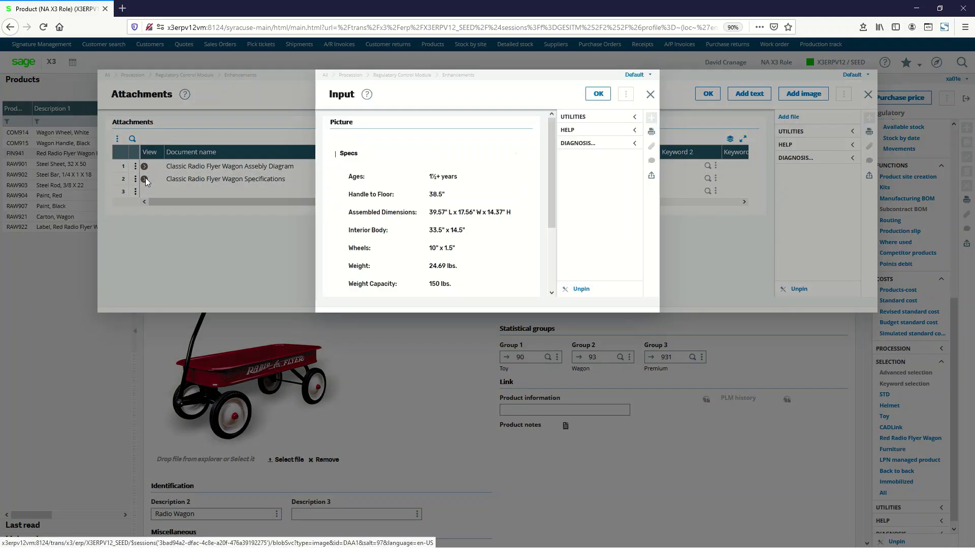
pyautogui.moveTo(658, 309); pyautogui.dragTo(841, 309)
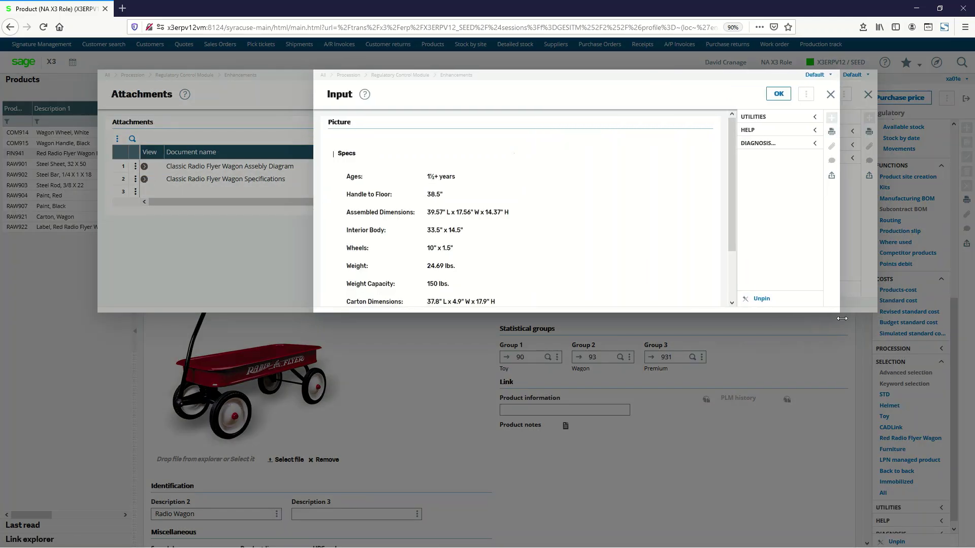
pyautogui.moveTo(556, 309); pyautogui.dragTo(555, 442)
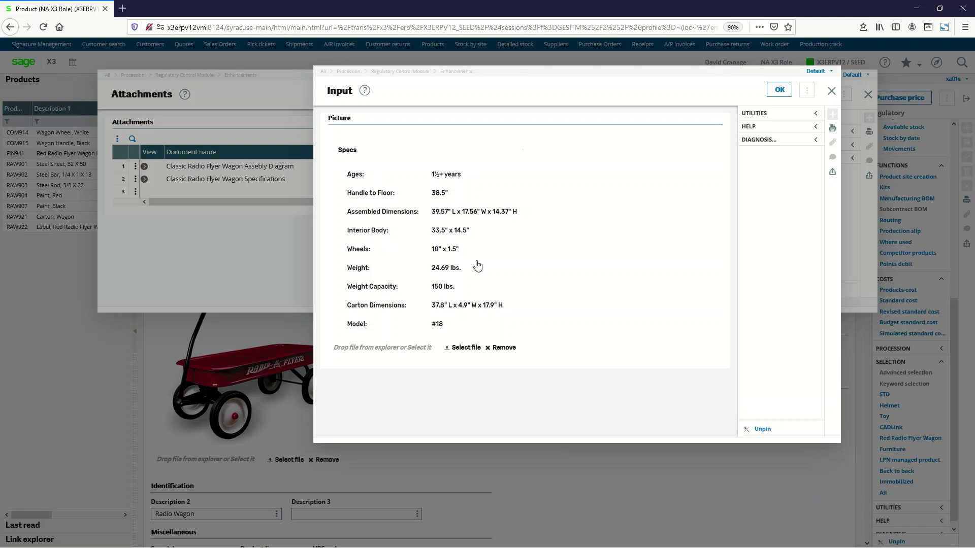
pyautogui.click(831, 91)
pyautogui.click(706, 94)
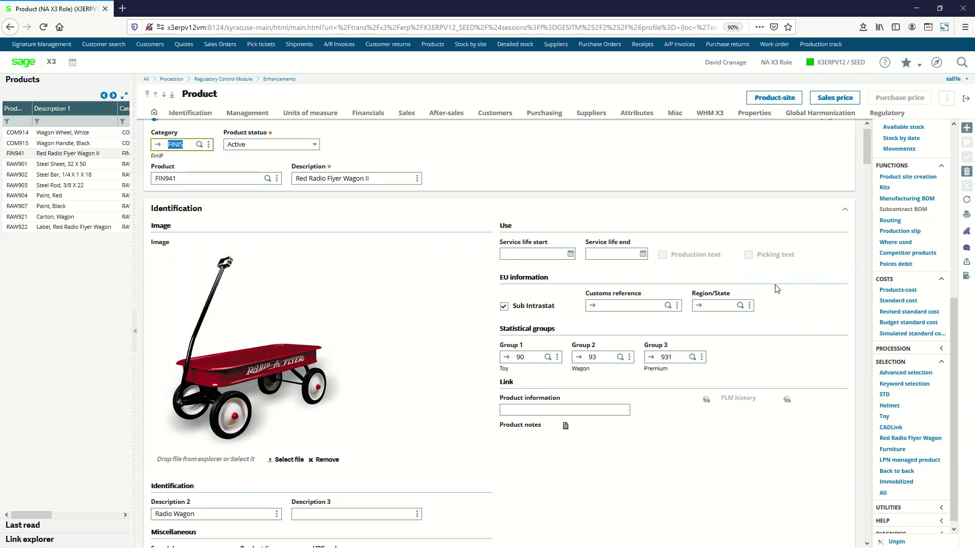
# - Start a new sales quote from the landing page for customer Fun Times Stores
pyautogui.click(23, 63)
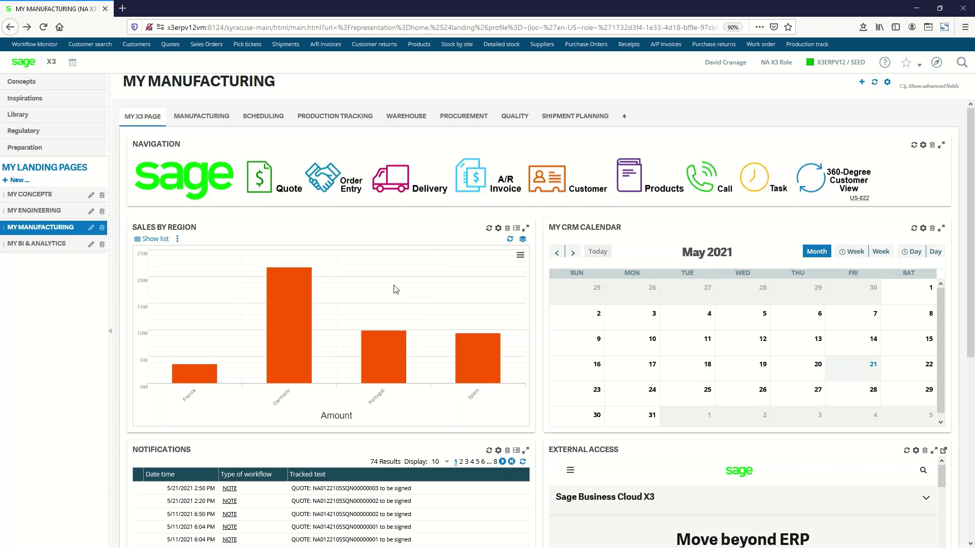
pyautogui.click(260, 176)
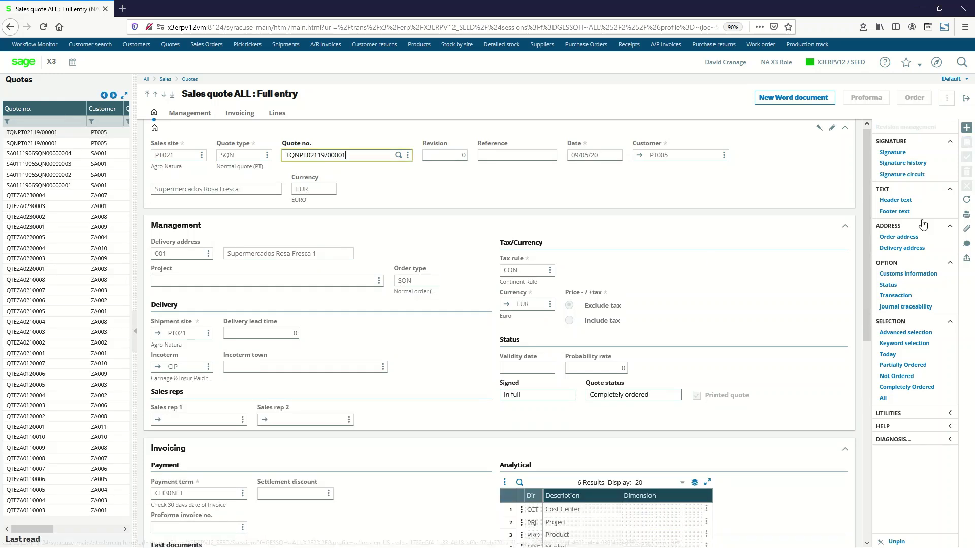
pyautogui.click(968, 128)
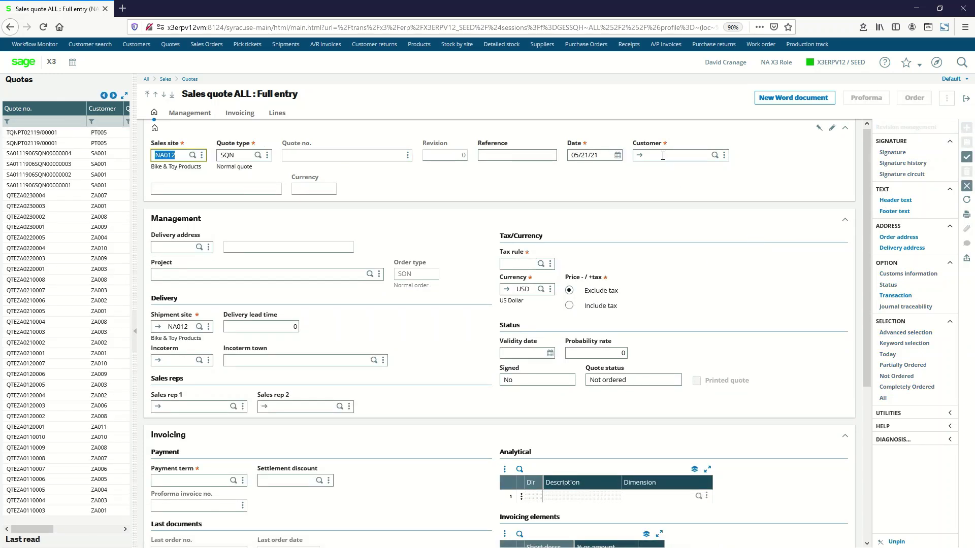
pyautogui.click(661, 155)
pyautogui.write('na003')
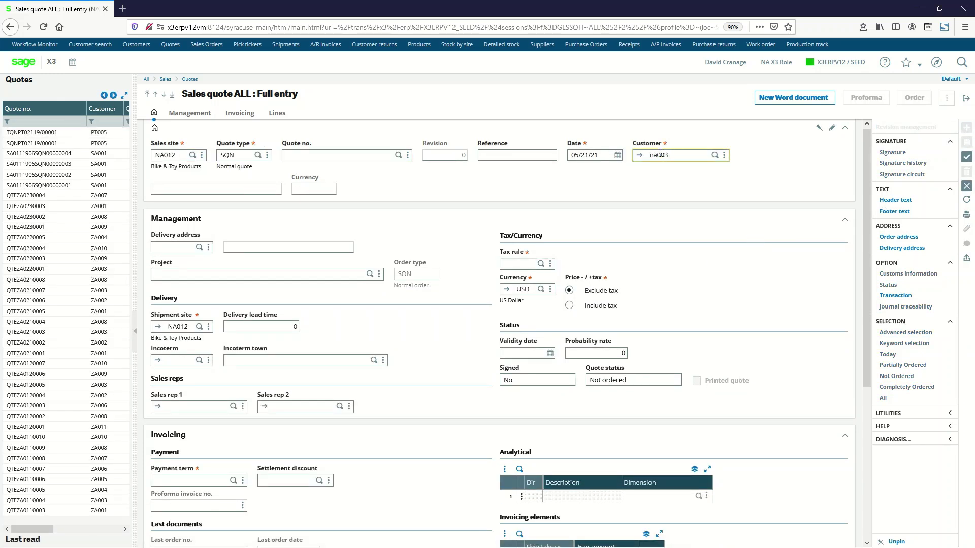
pyautogui.press('Tab')
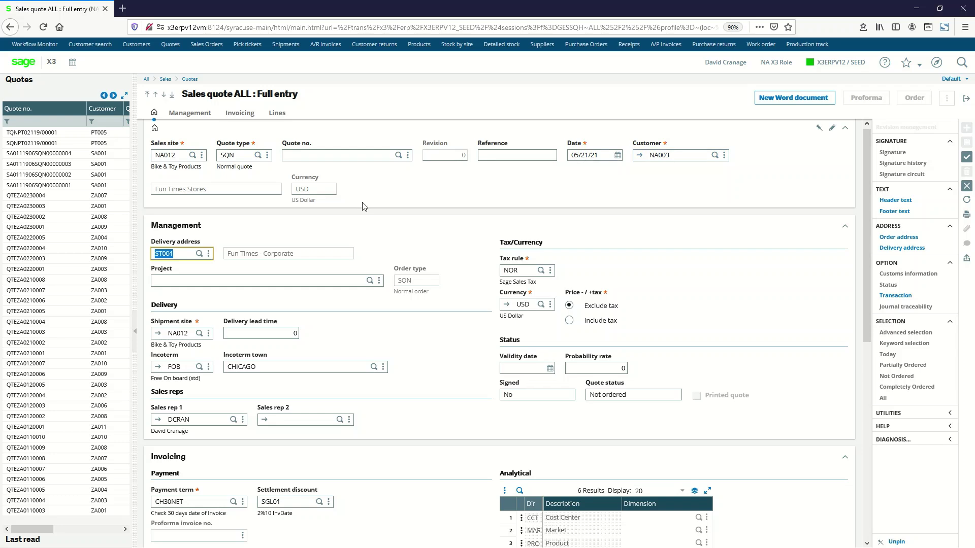
# - Add a quote line for product FIN941 with quantity 30 and create the quote
pyautogui.click(277, 113)
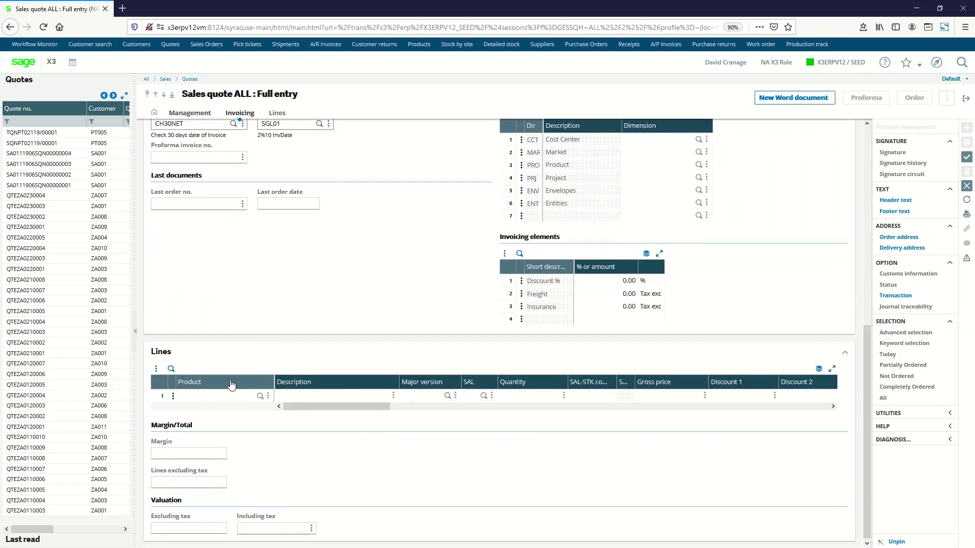
pyautogui.click(226, 394)
pyautogui.write('FI')
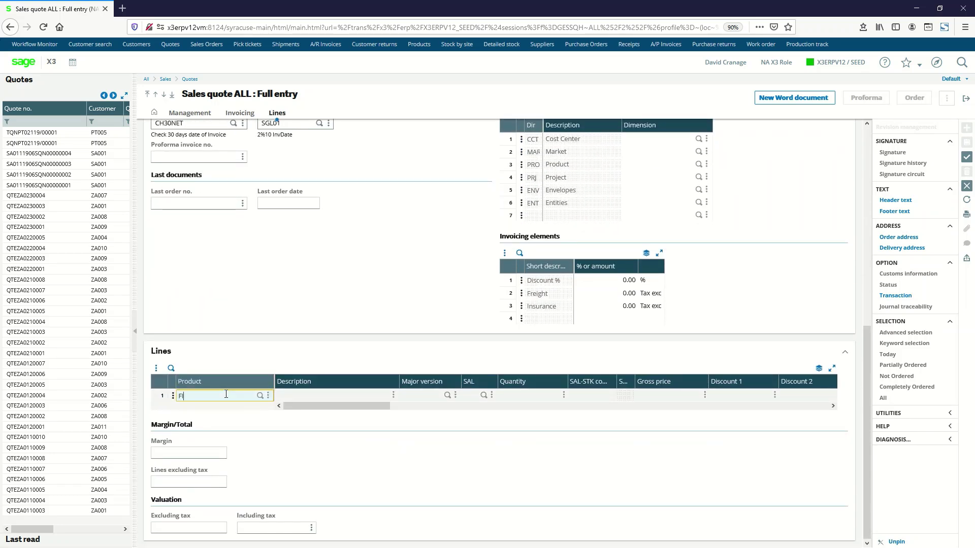
pyautogui.write('N941')
pyautogui.press('Tab')
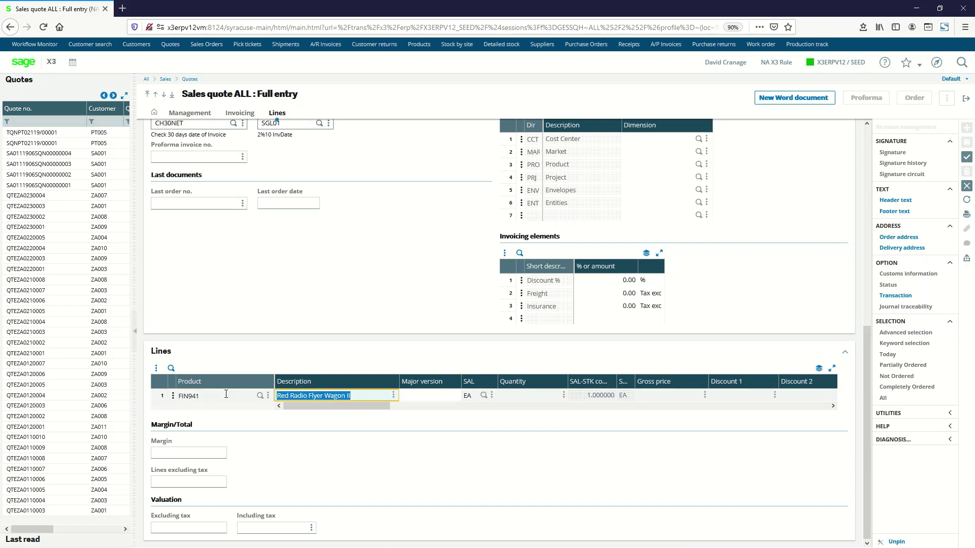
pyautogui.press('Tab')
pyautogui.press('Tab')
pyautogui.write('30')
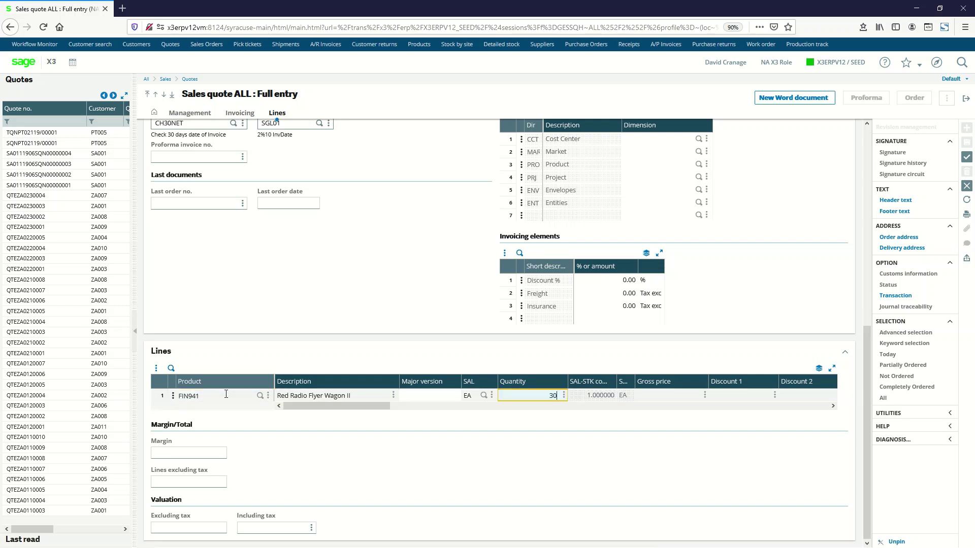
pyautogui.press('Tab')
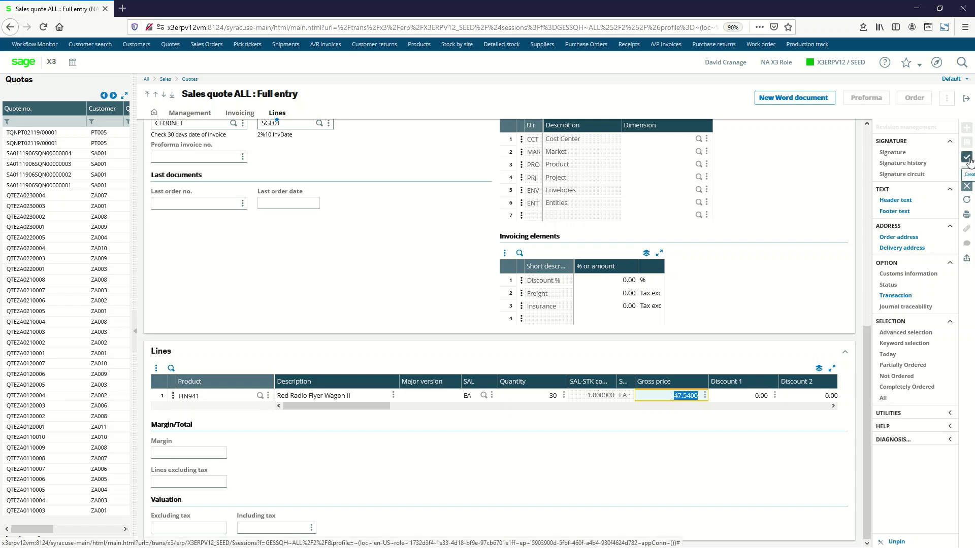
pyautogui.click(967, 158)
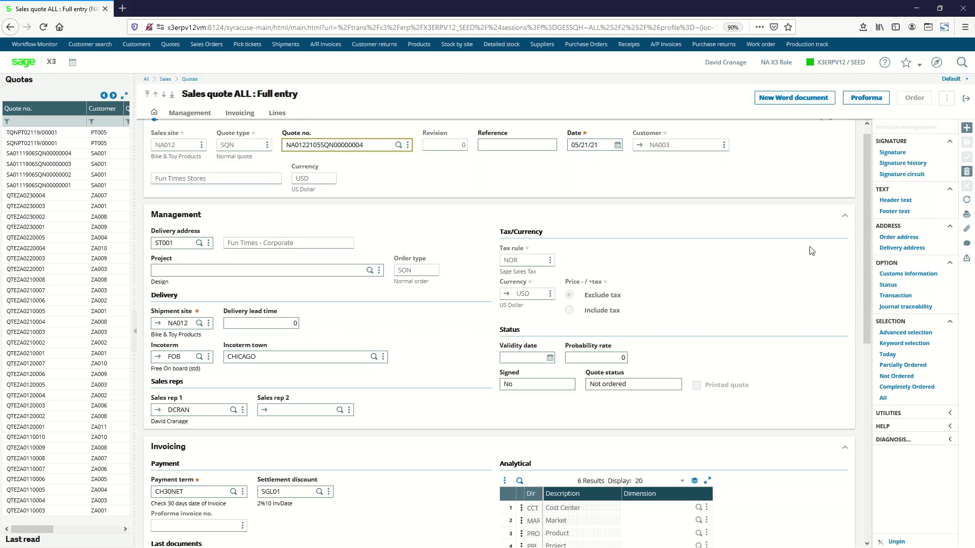
# - Return to the landing page, view the May 28 Fun Times Stores call in the CRM calendar and follow its phone link
pyautogui.click(966, 98)
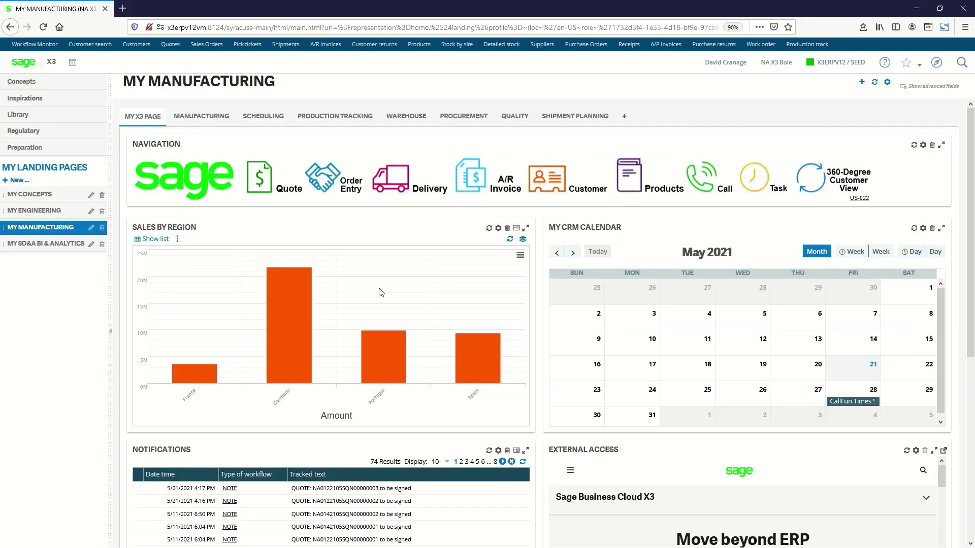
pyautogui.click(846, 406)
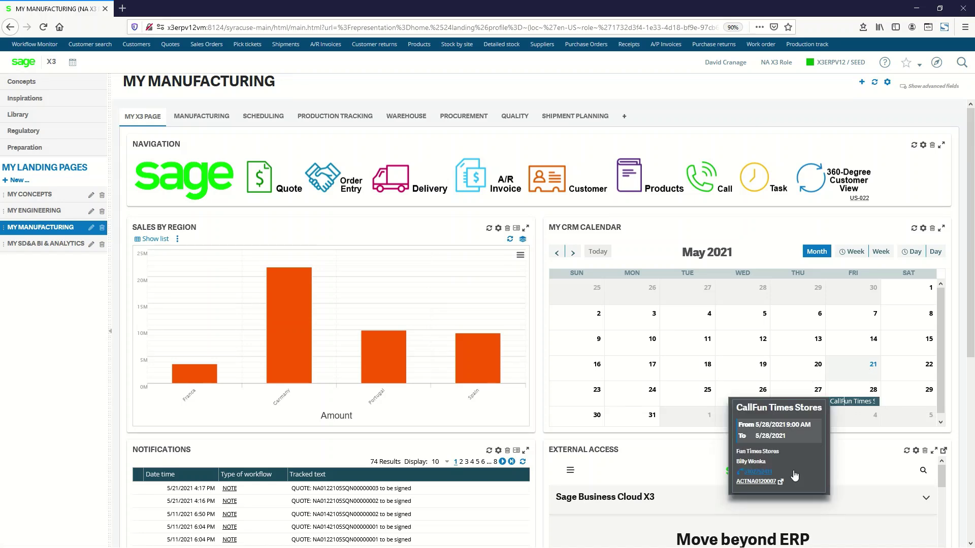
pyautogui.click(756, 473)
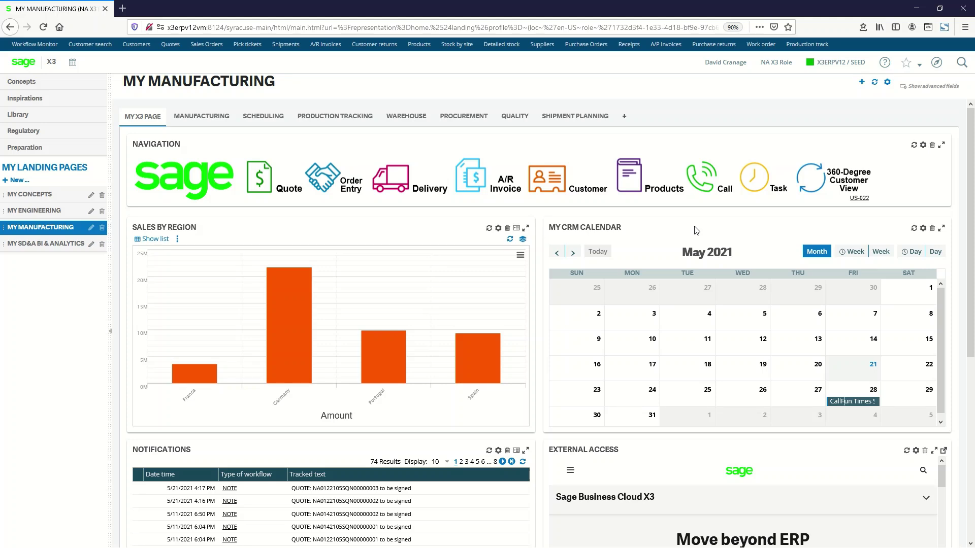
# - Switch to Outlook, sign the new quote through the link in its notification email, and open the quote's full desktop view
pyautogui.hotkey('alt', 'Tab')
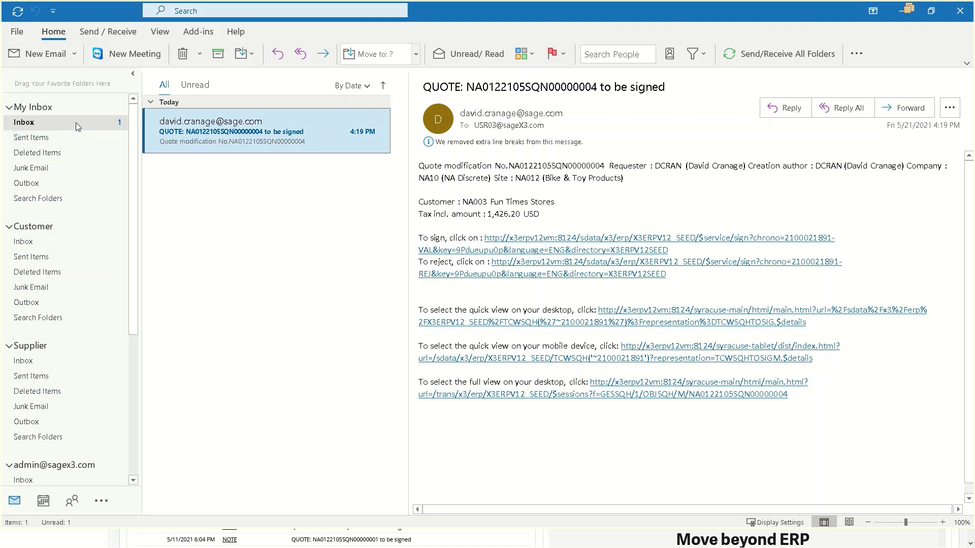
pyautogui.click(231, 132)
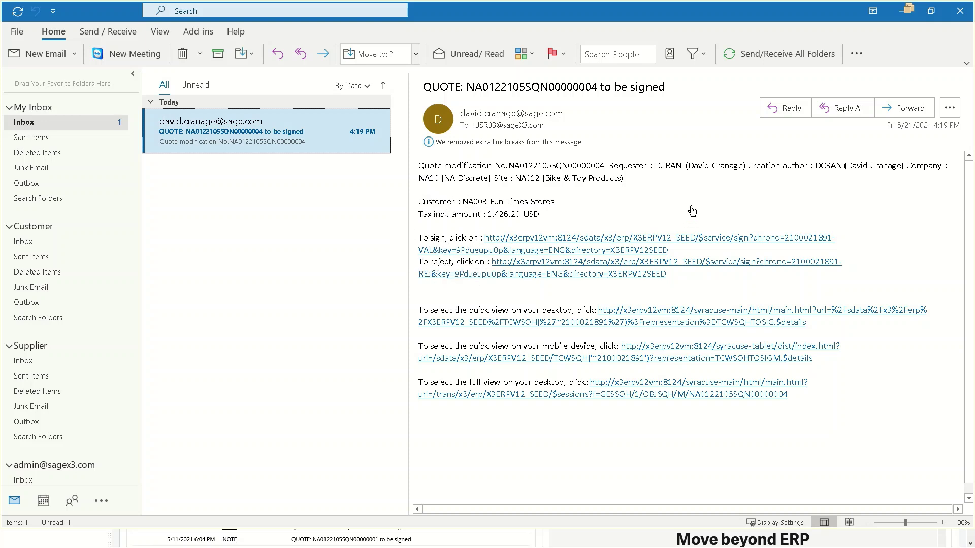
pyautogui.click(652, 239)
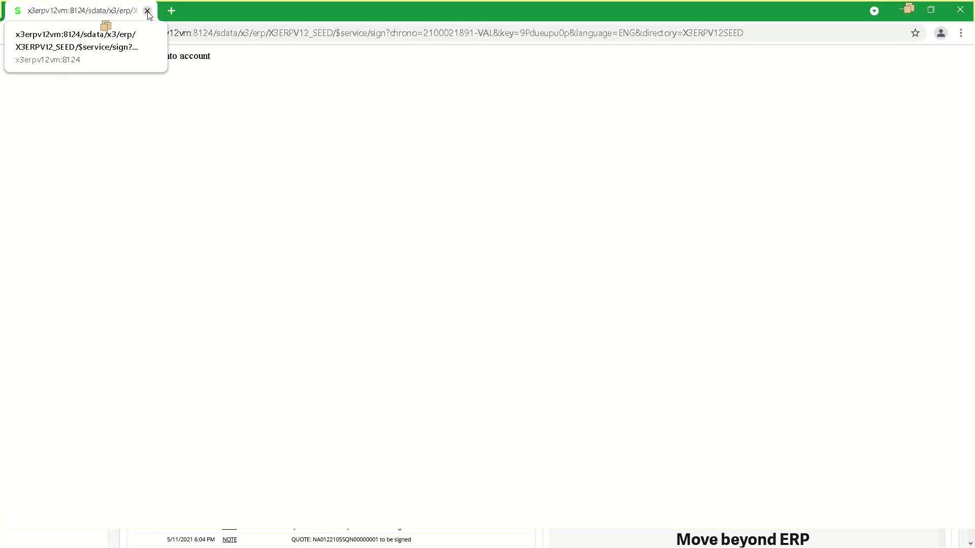
pyautogui.click(147, 11)
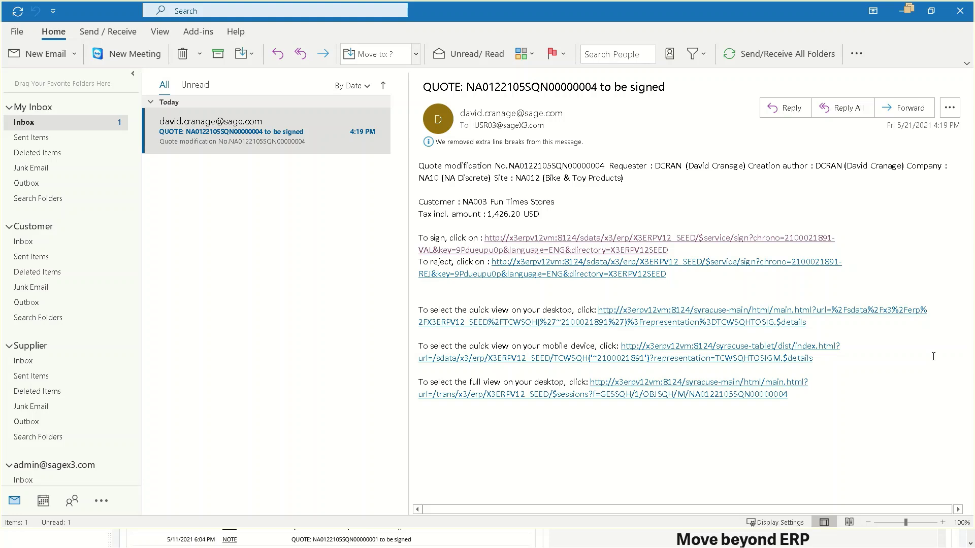
pyautogui.click(666, 383)
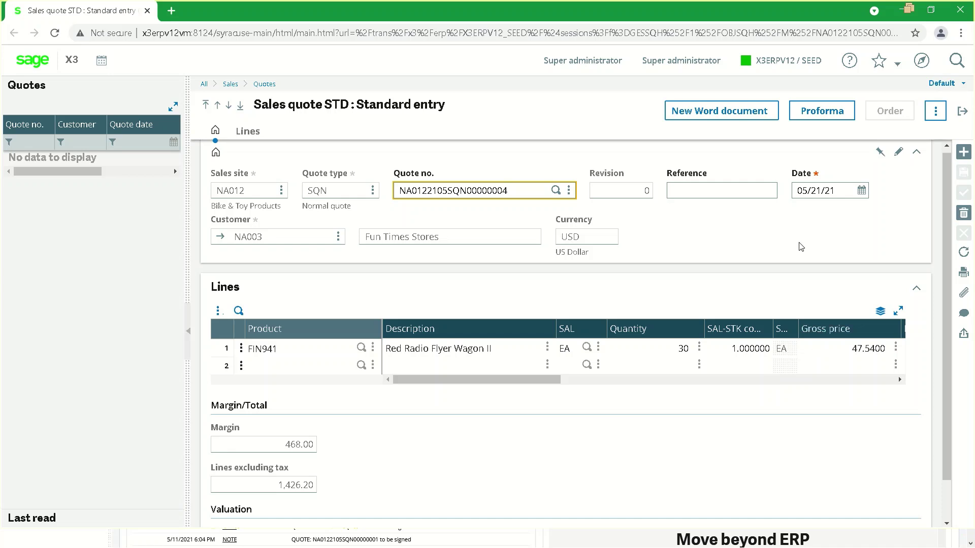
# - Switch back to the X3 landing page, check the Workflow Monitor for documents to be signed, and return to the landing page
pyautogui.hotkey('alt', 'Tab')
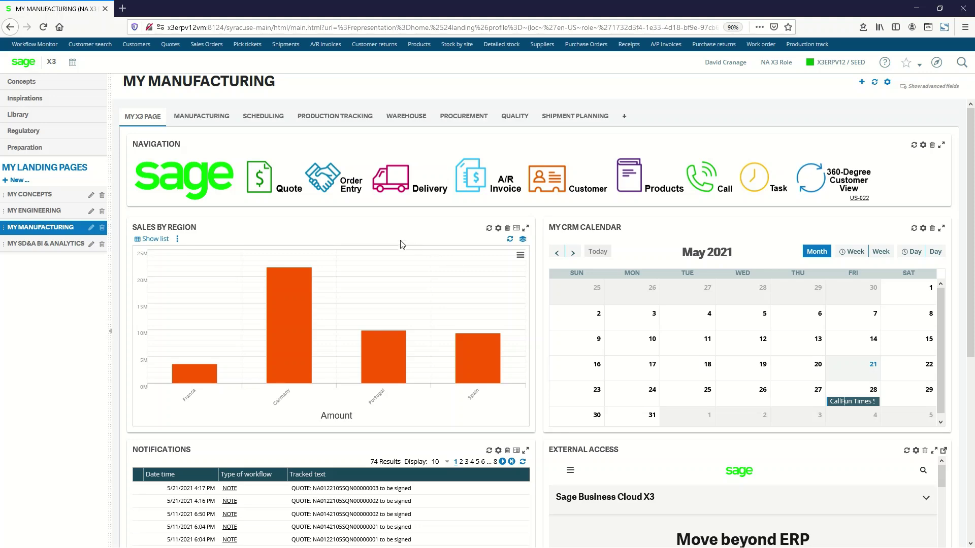
pyautogui.click(31, 48)
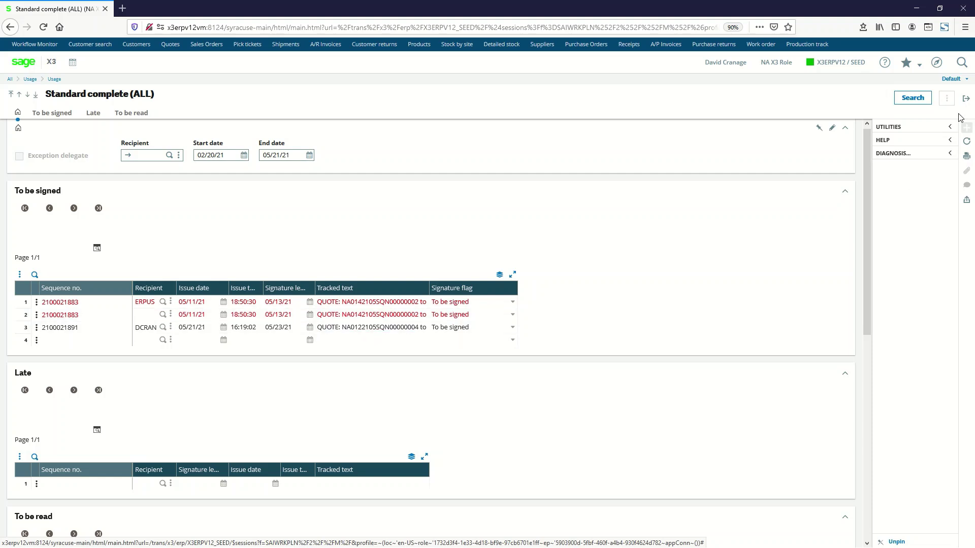
pyautogui.click(966, 99)
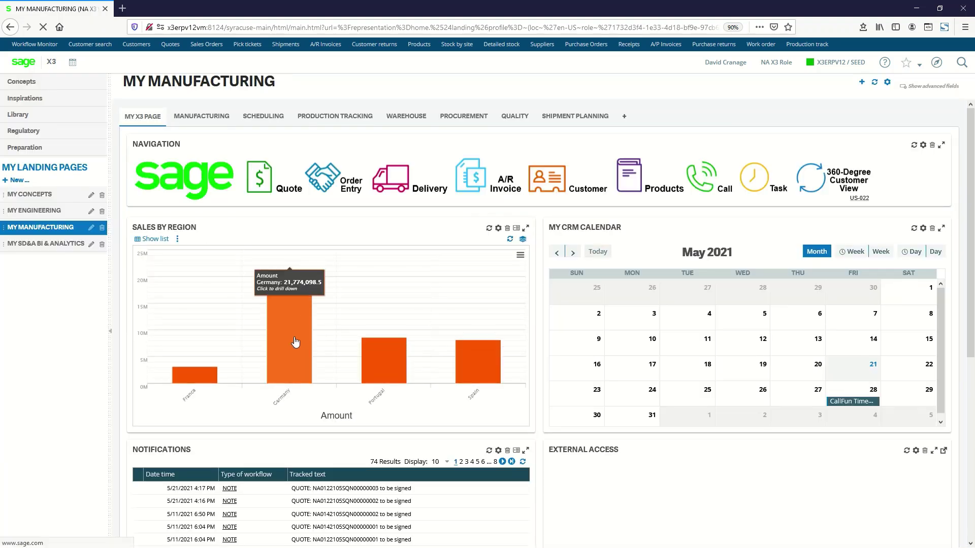
# - Open the MY SD&A BI & ANALYTICS landing page and look over its range of dashboards, from Enterprise to Financial
pyautogui.click(39, 245)
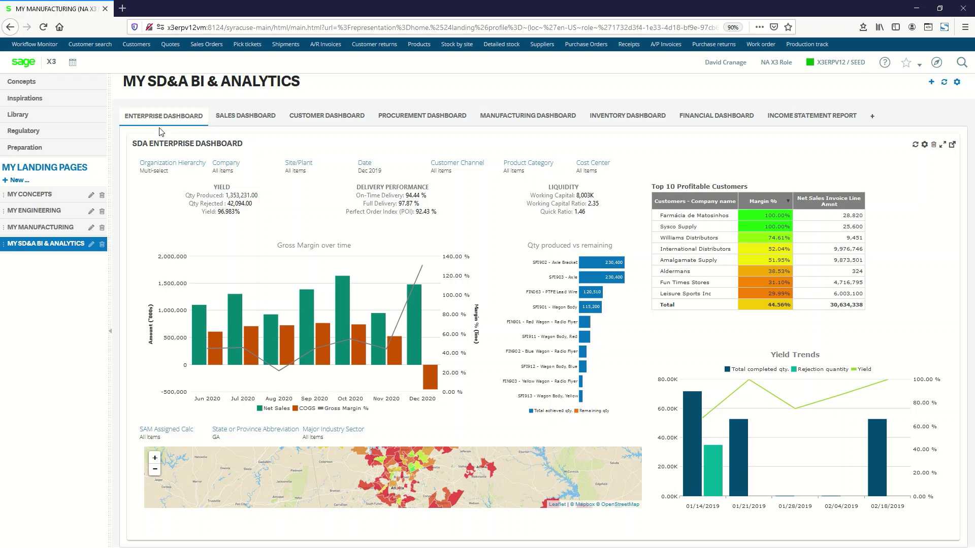
pyautogui.click(157, 122)
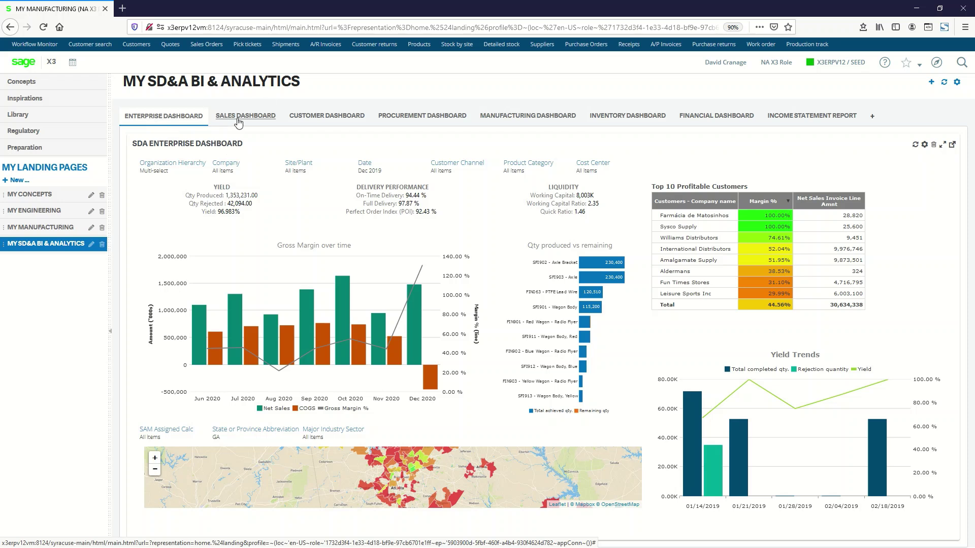
pyautogui.click(313, 121)
pyautogui.click(419, 121)
pyautogui.click(419, 120)
pyautogui.click(519, 120)
pyautogui.click(618, 119)
pyautogui.click(690, 120)
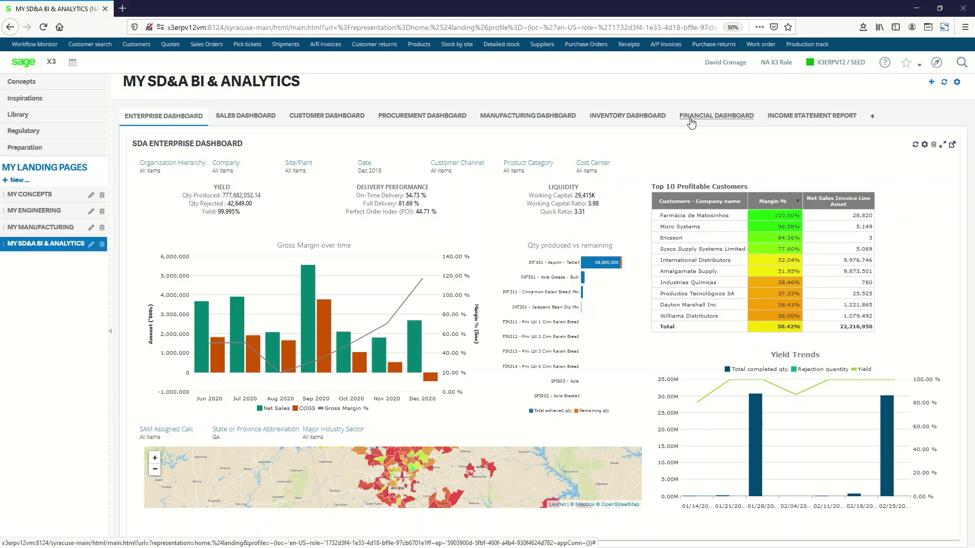
# - Open the enterprise dashboard in its own browser tab and filter the Organization Hierarchy to North America only
pyautogui.click(953, 145)
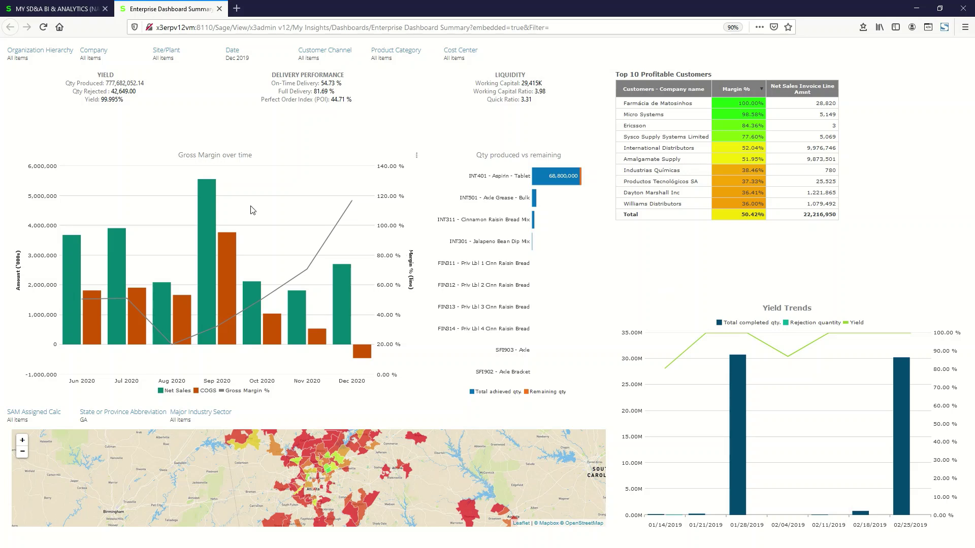
pyautogui.click(23, 61)
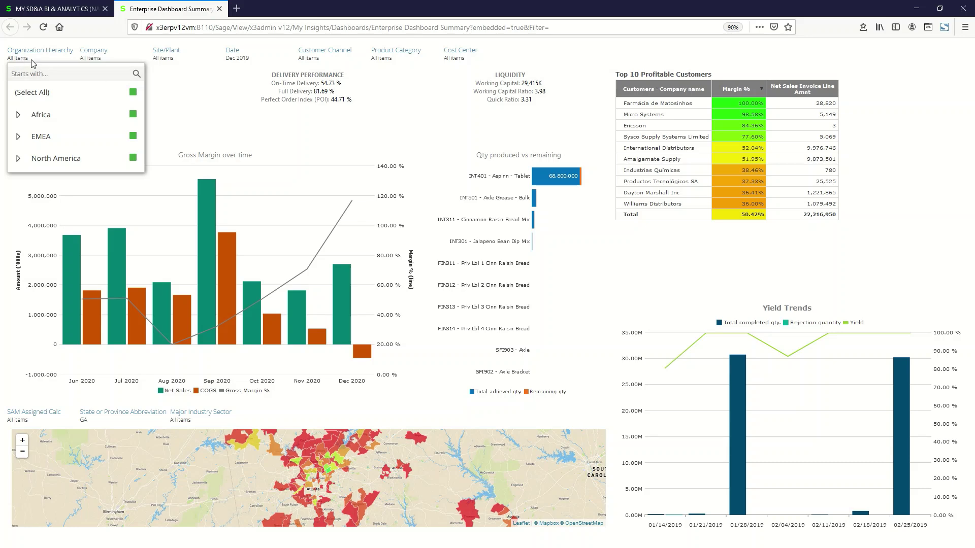
pyautogui.click(133, 93)
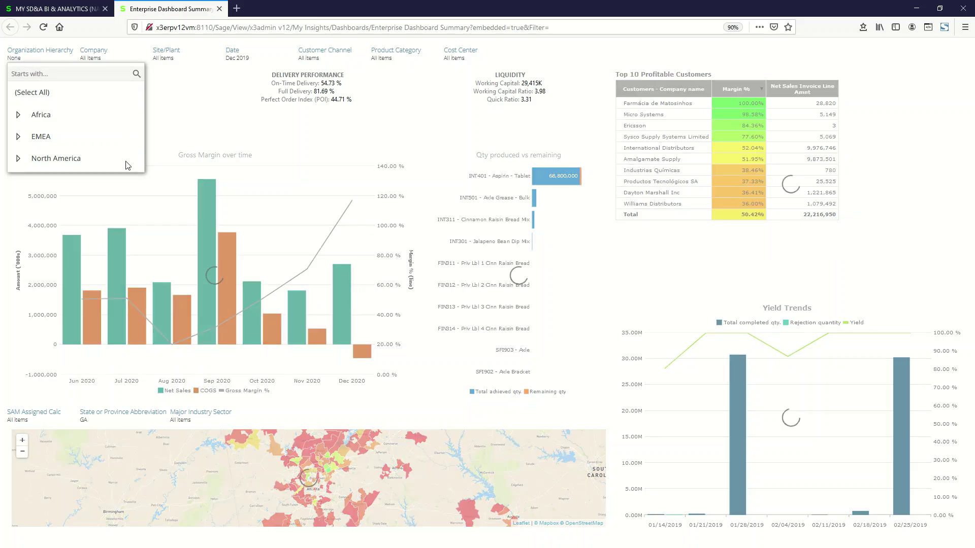
pyautogui.click(132, 158)
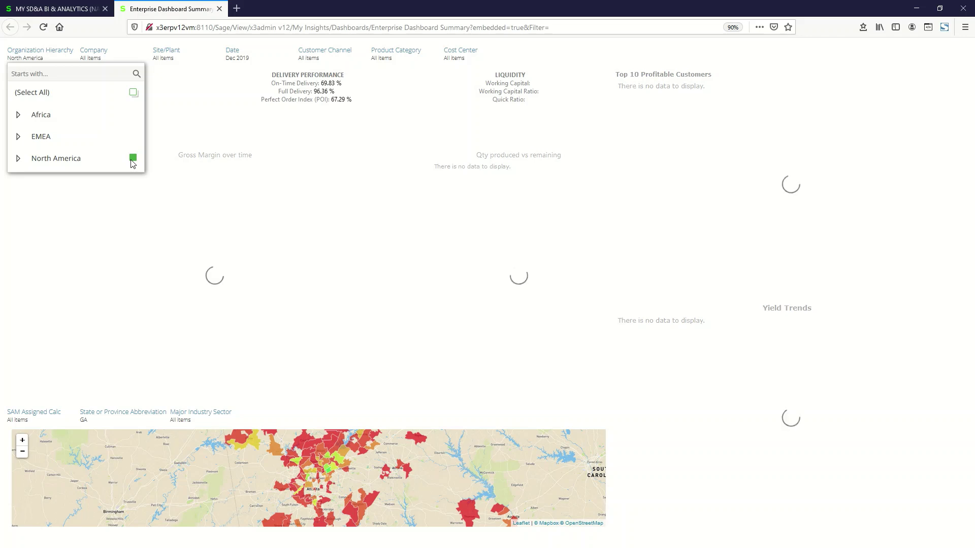
pyautogui.click(234, 120)
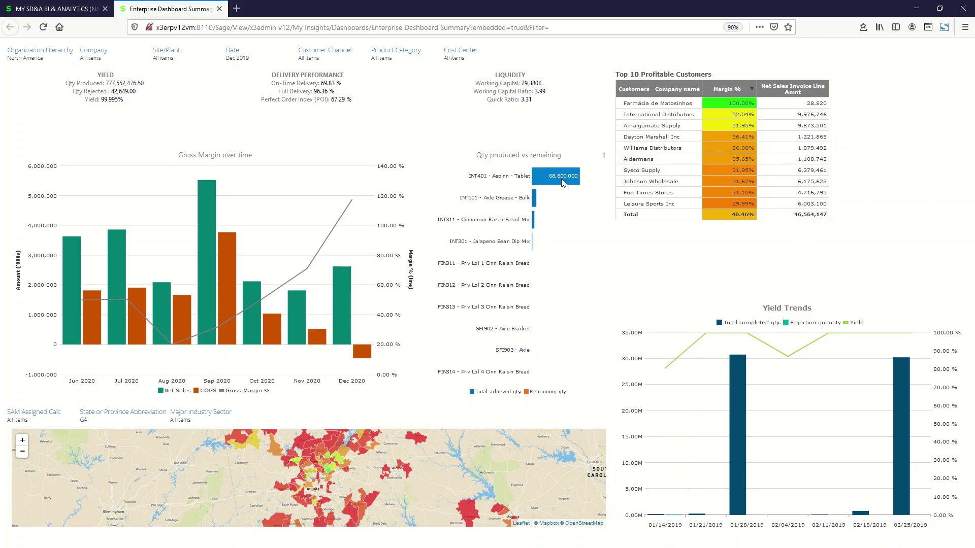
# - Drill the gross margin chart into December 2020 net sales by day, and drill through the margin of Fun Times Stores
pyautogui.moveTo(562, 184)
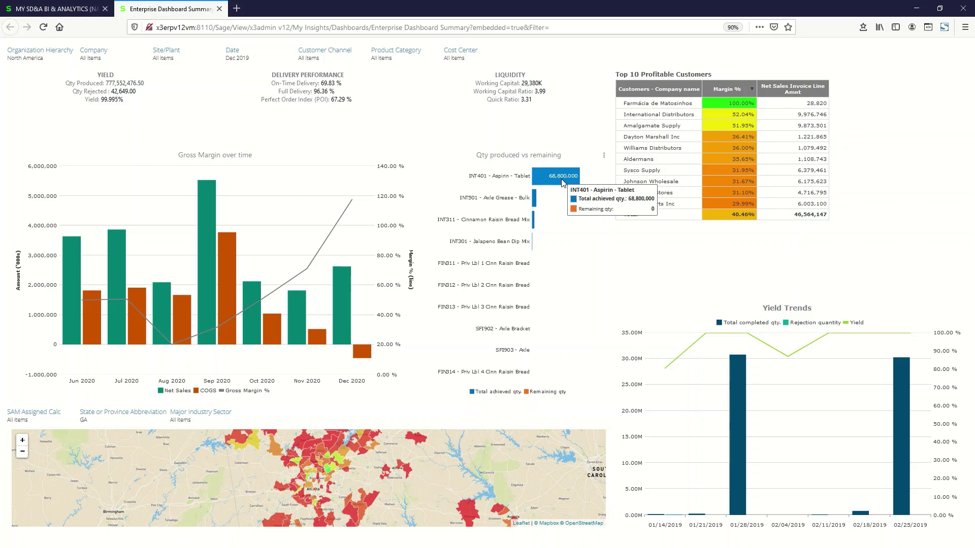
pyautogui.click(342, 301)
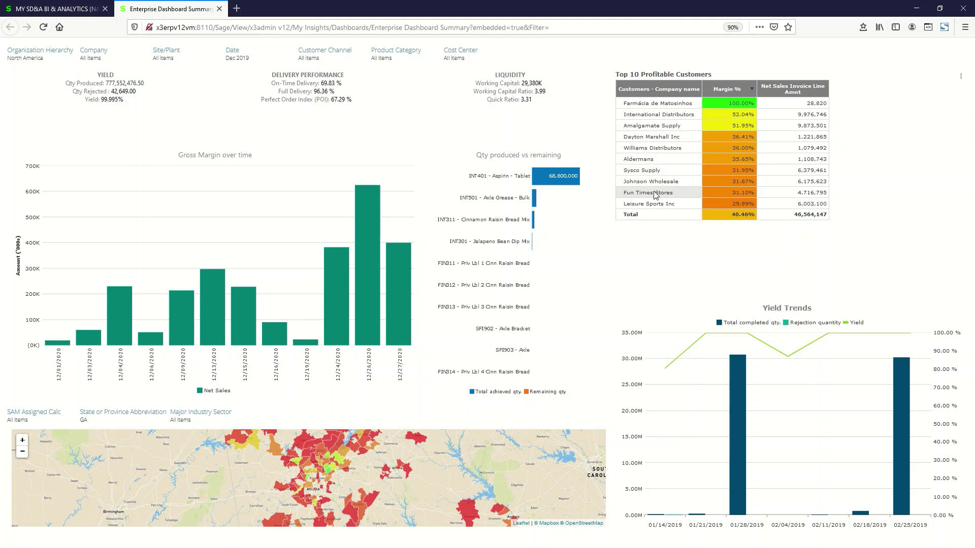
pyautogui.click(707, 192)
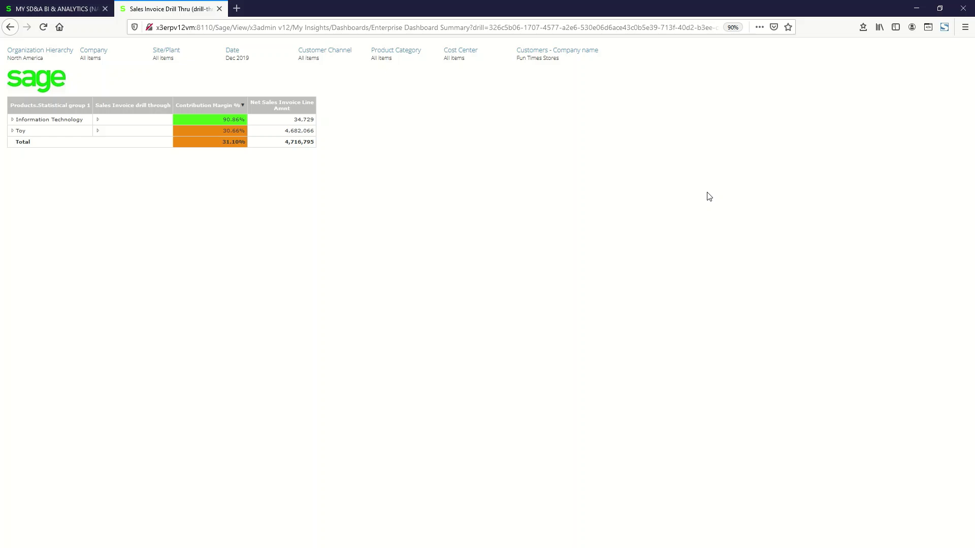
# - Expand the Toy product group and list the sales invoices behind FIN901 - Red Wagon - Radio Flyer
pyautogui.click(13, 133)
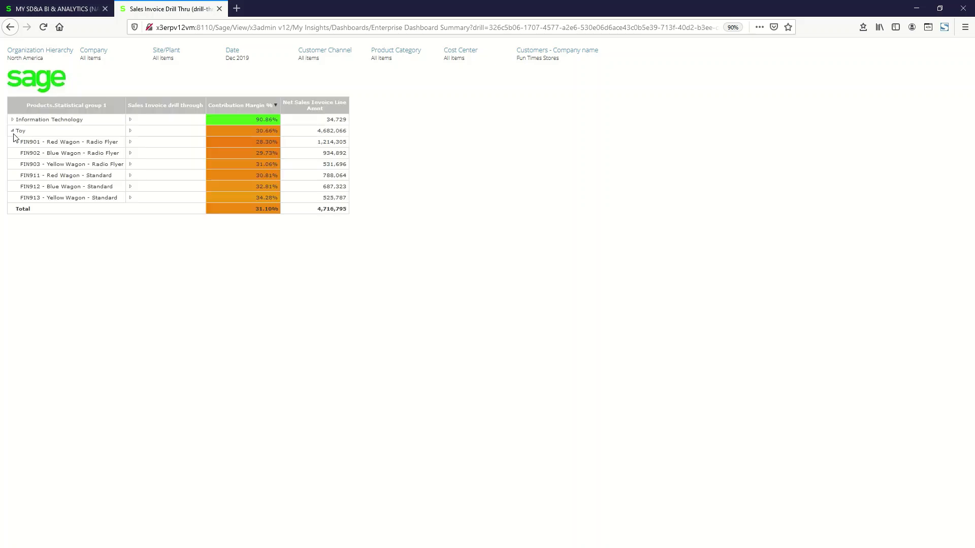
pyautogui.moveTo(63, 193)
pyautogui.click(130, 144)
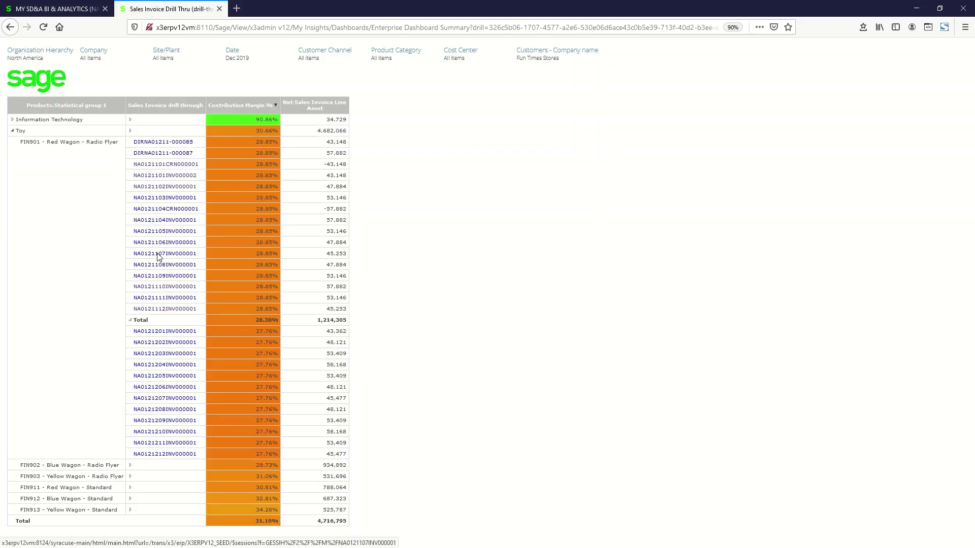
# - Open the third listed sales document in X3 with the STD Standard entry Invoice transaction, and view the displayed invoice's journal traceability
pyautogui.click(158, 165)
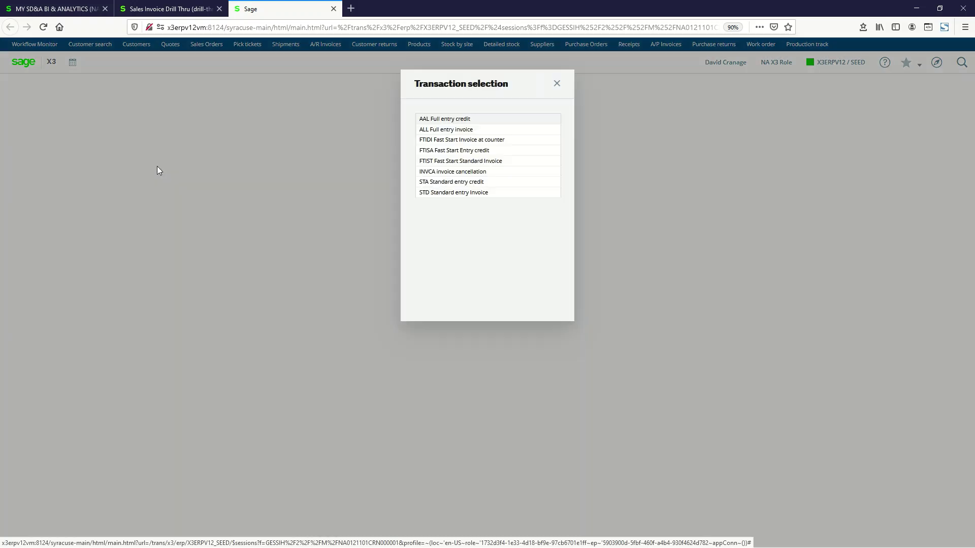
pyautogui.click(454, 196)
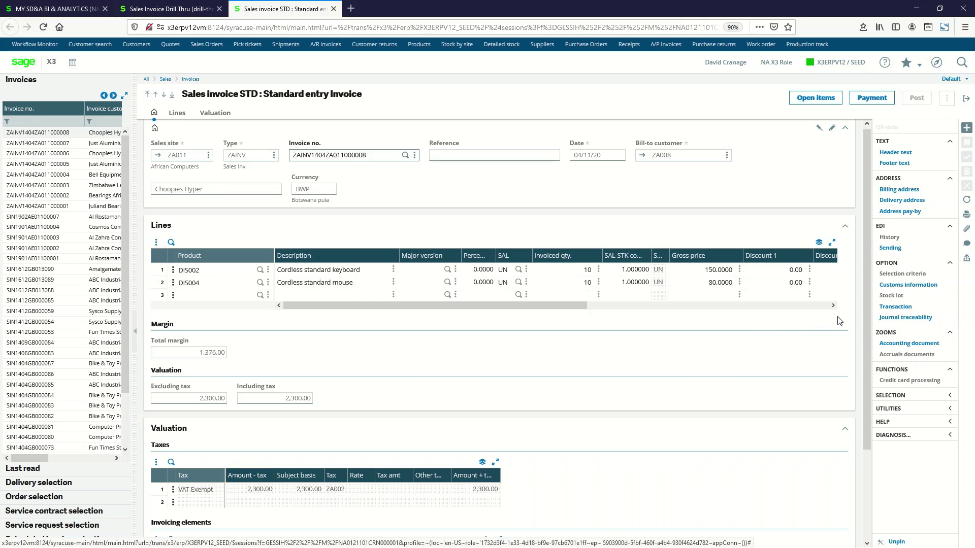
pyautogui.click(902, 318)
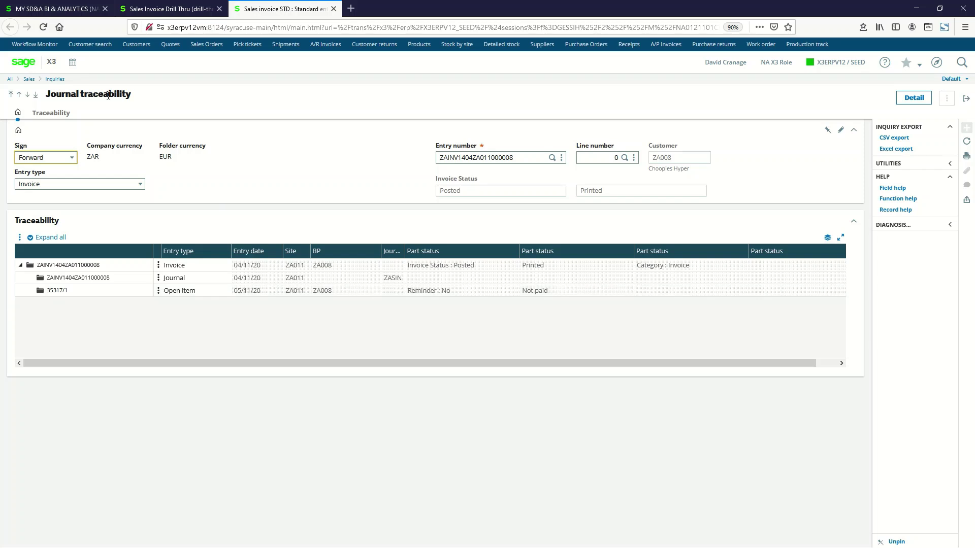
# - Return to the MY SD&A BI & ANALYTICS page, view the sales dashboard, and expand Cost of Goods Sold in the income statement report
pyautogui.click(56, 8)
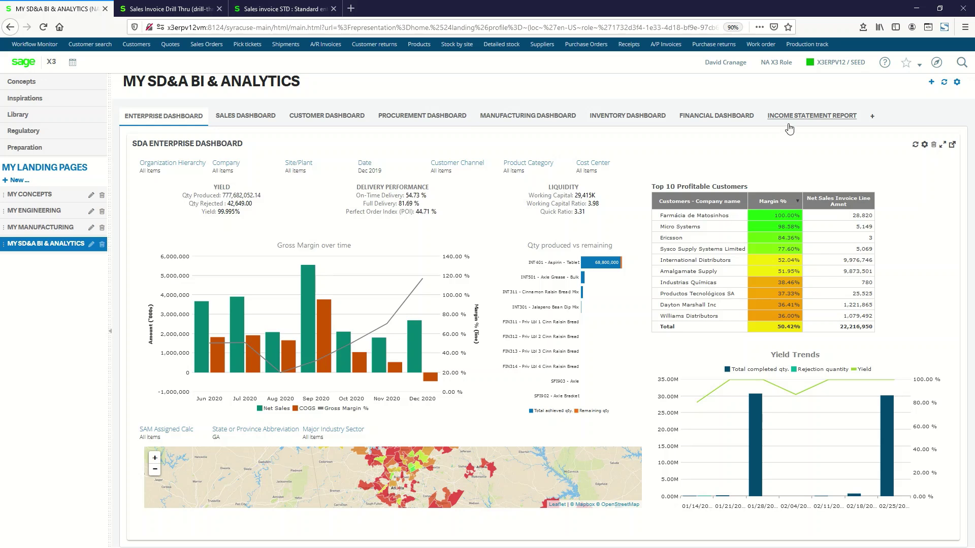
pyautogui.click(237, 122)
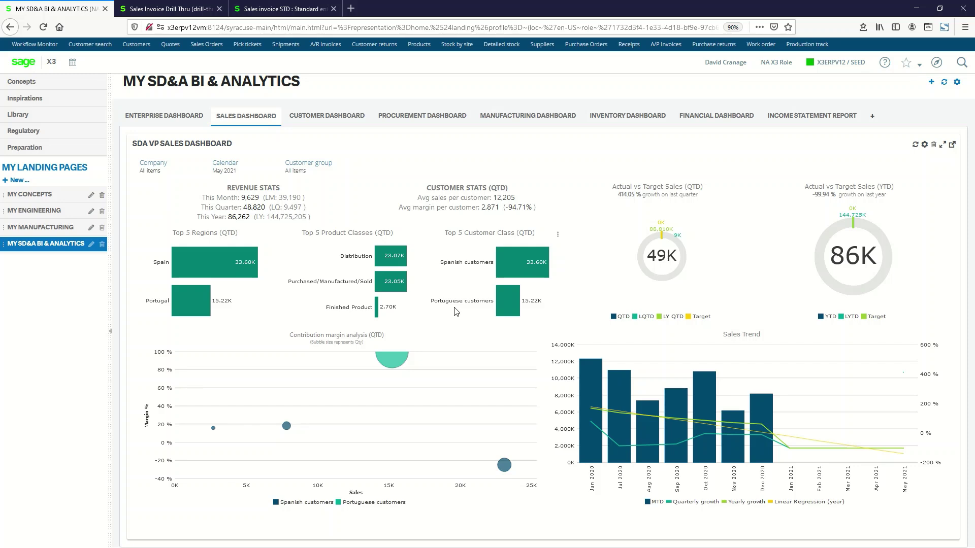
pyautogui.click(805, 116)
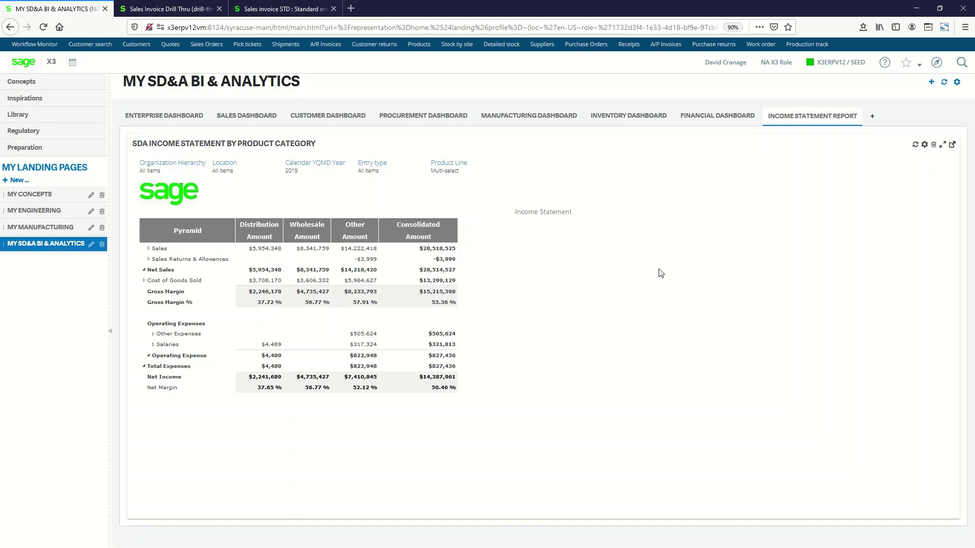
pyautogui.click(145, 281)
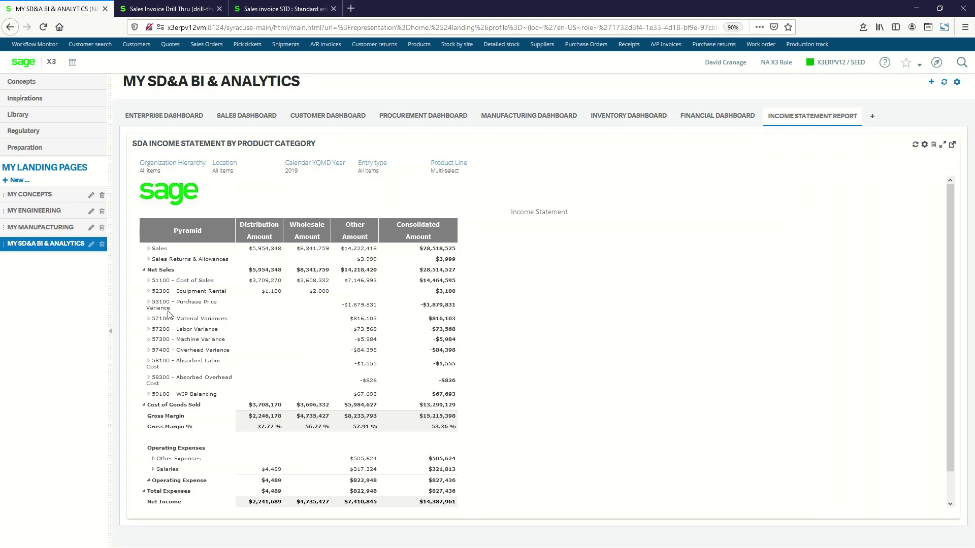